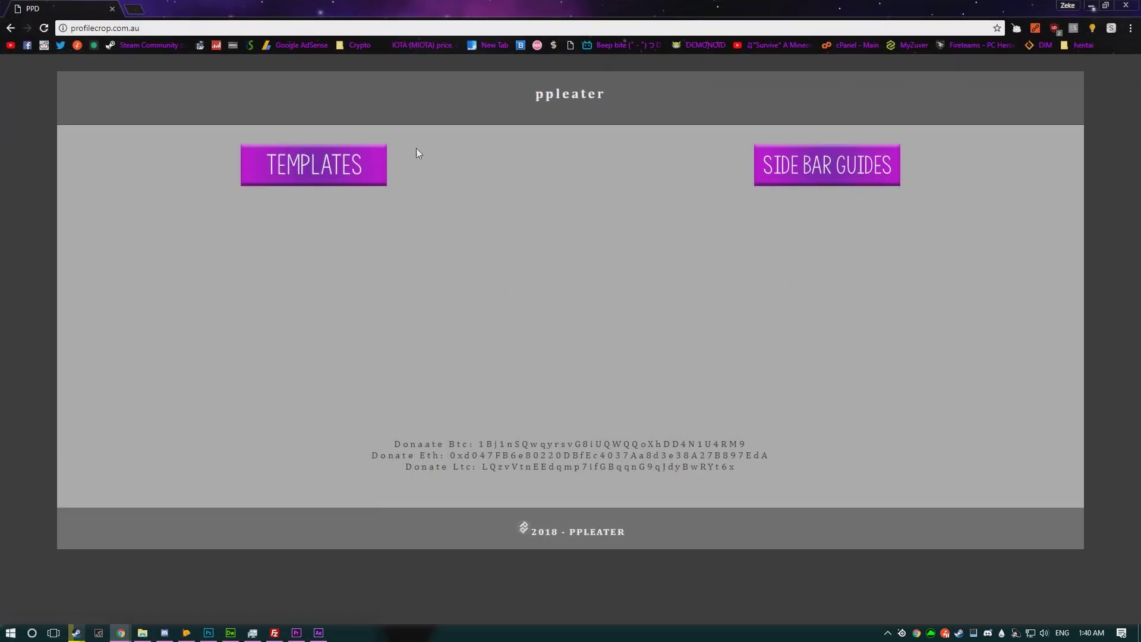
Step: Browse the glitch template gallery, then open the sidebar measurement guide
click(364, 170)
scroll(363, 230, down, 1)
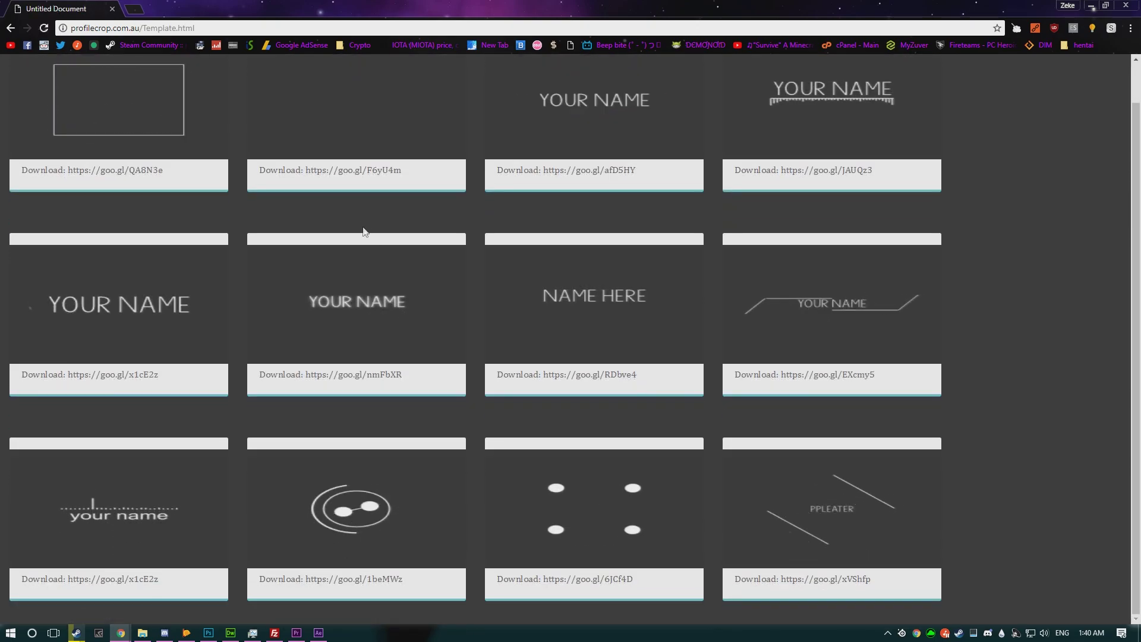
scroll(363, 231, up, 1)
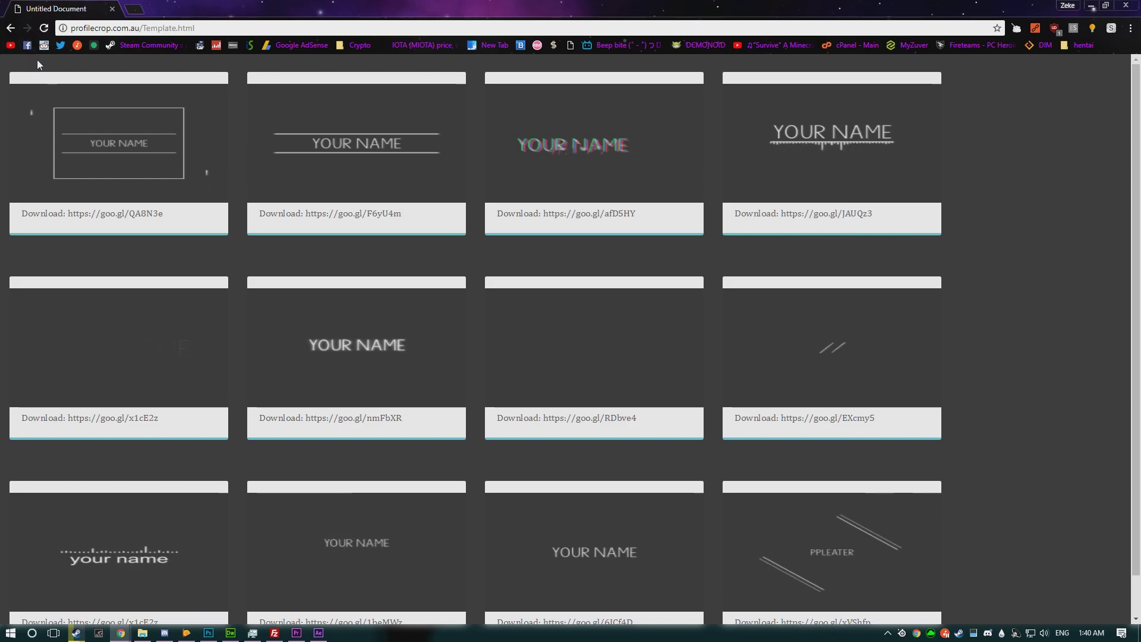
click(10, 28)
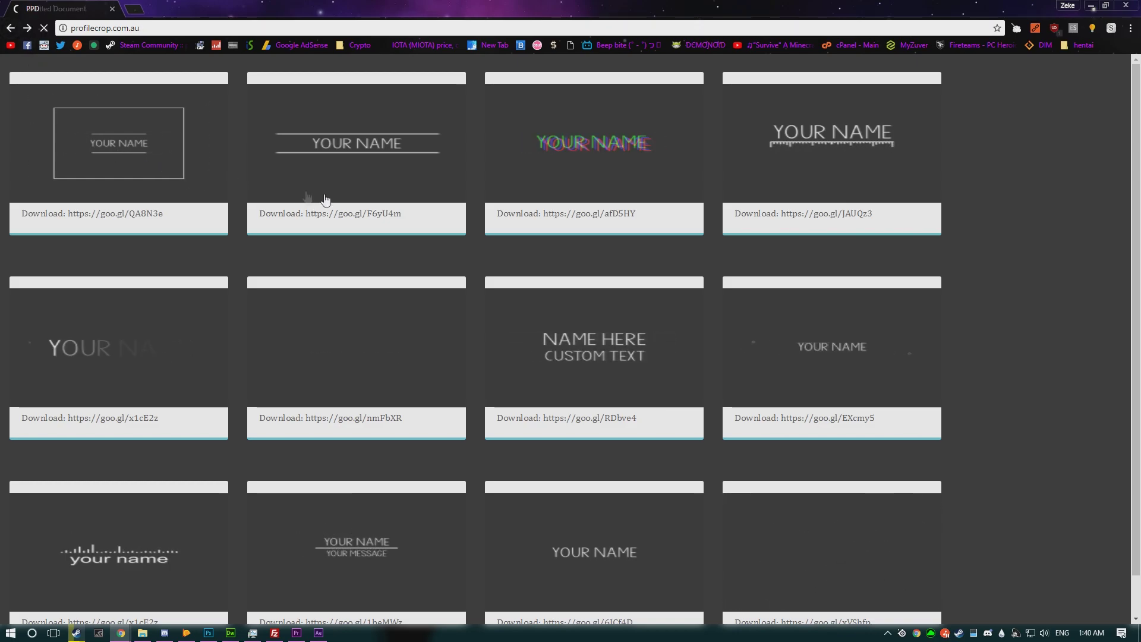
click(790, 182)
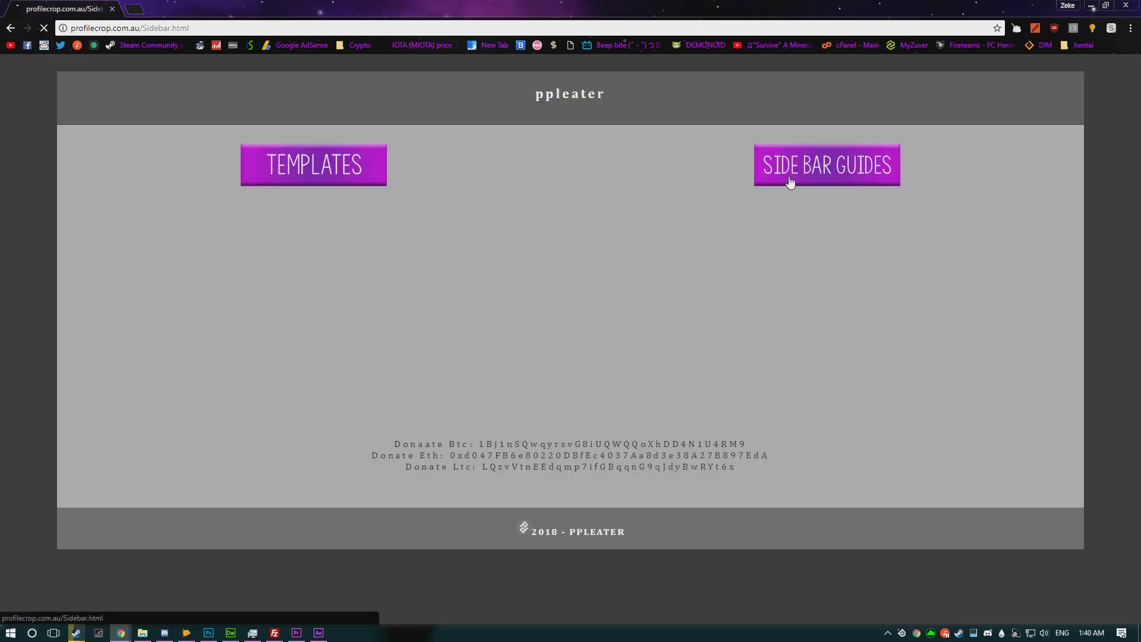
scroll(589, 199, down, 2)
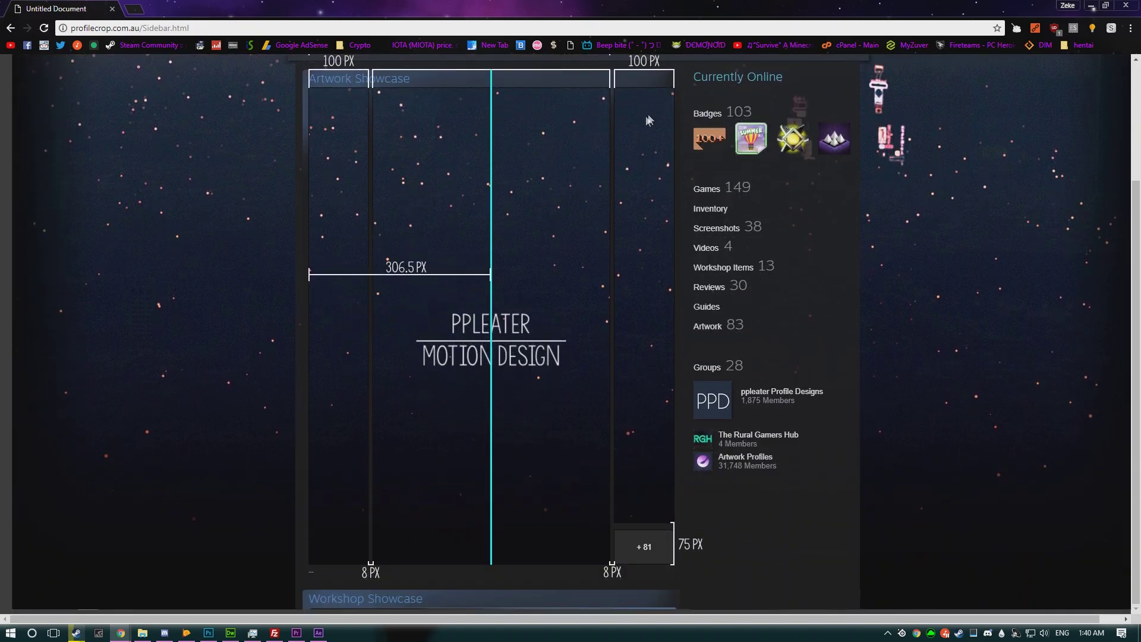
scroll(357, 231, up, 2)
scroll(400, 291, down, 2)
scroll(208, 158, up, 2)
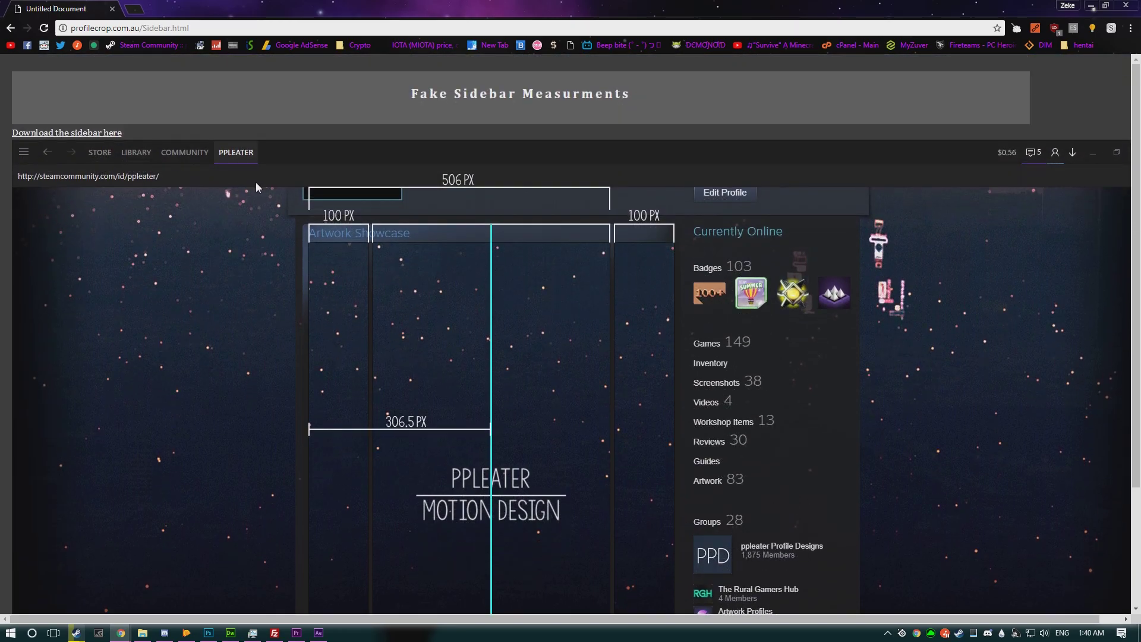
Step: Save the fake sidebar image as sidebar.png and return to After Effects
click(92, 136)
right_click(39, 101)
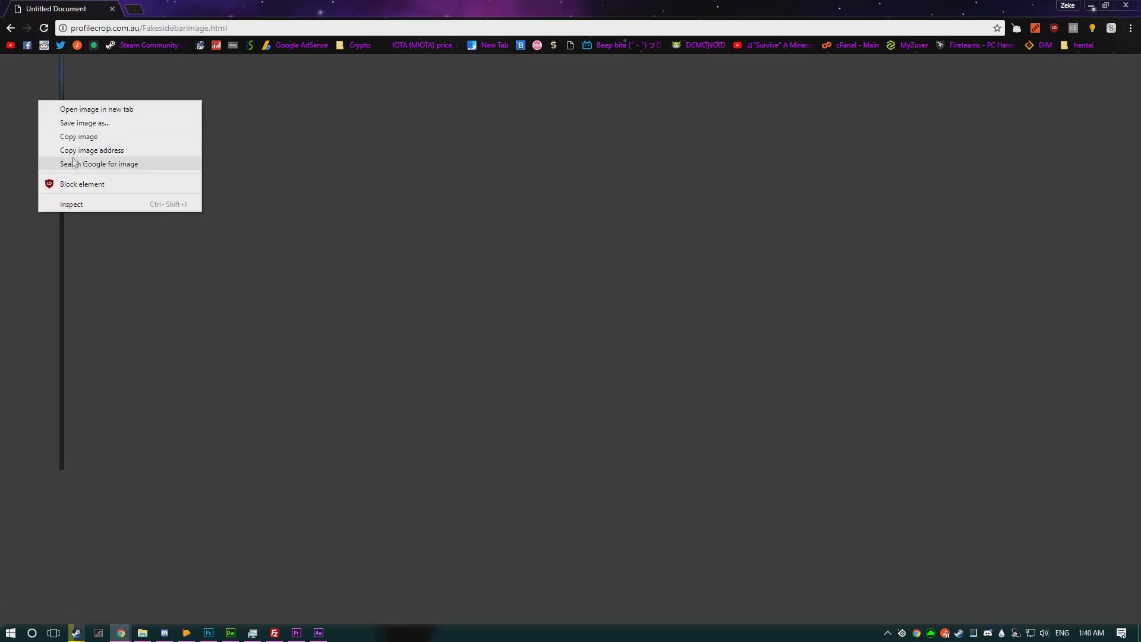
click(84, 124)
key(Return)
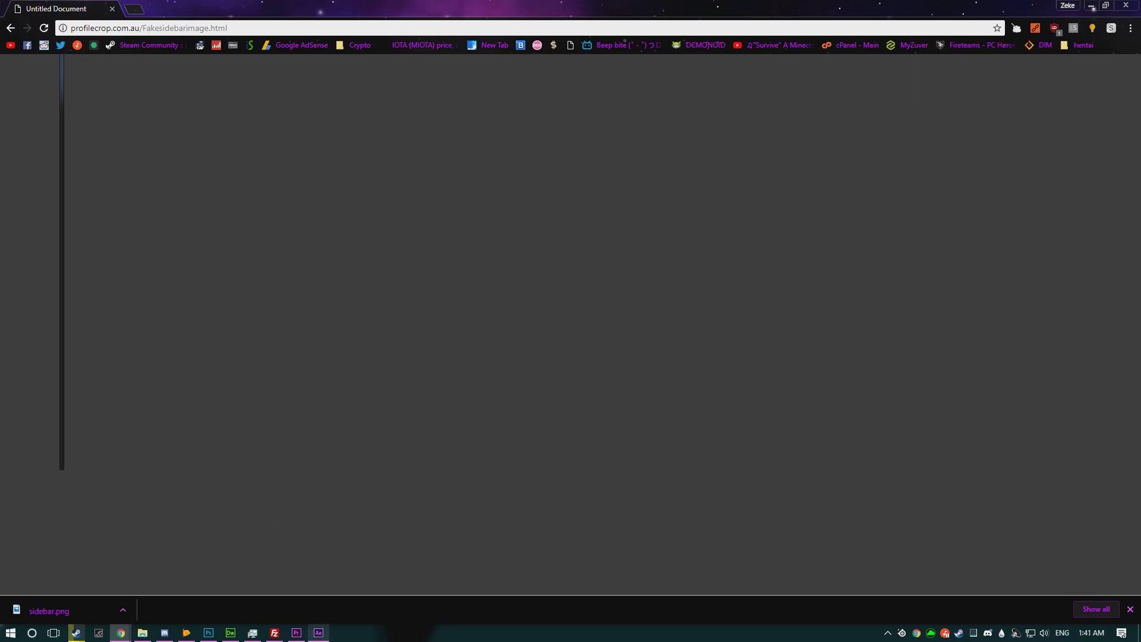
click(317, 633)
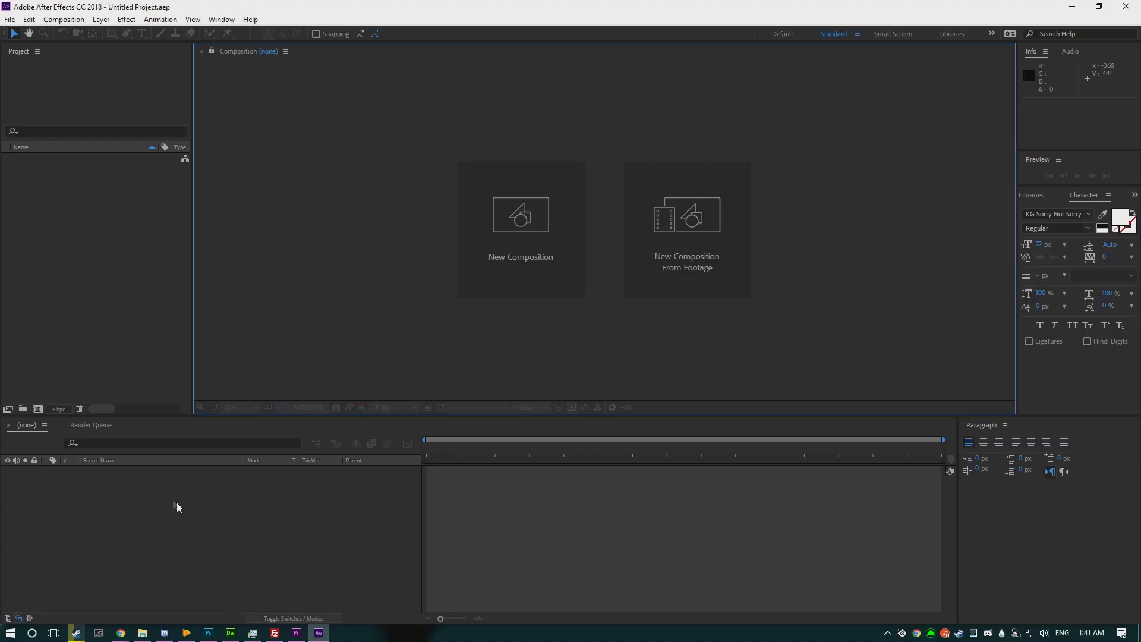
Step: Open the Template 3.5 Glitch (1) project from the Desktop, accepting the conversion
click(144, 632)
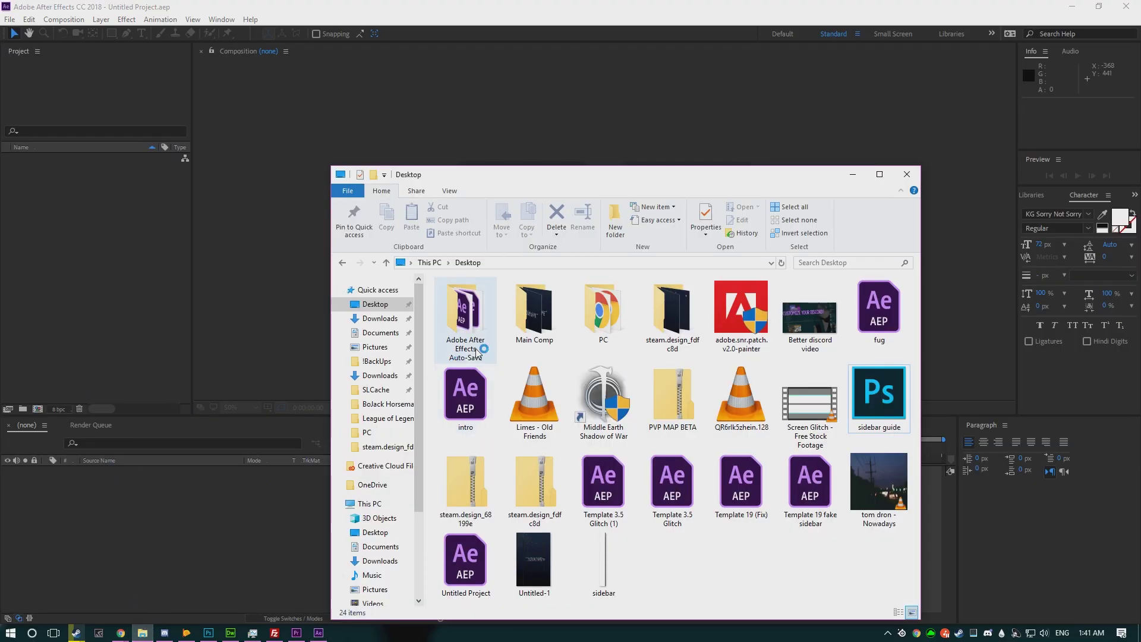
click(604, 481)
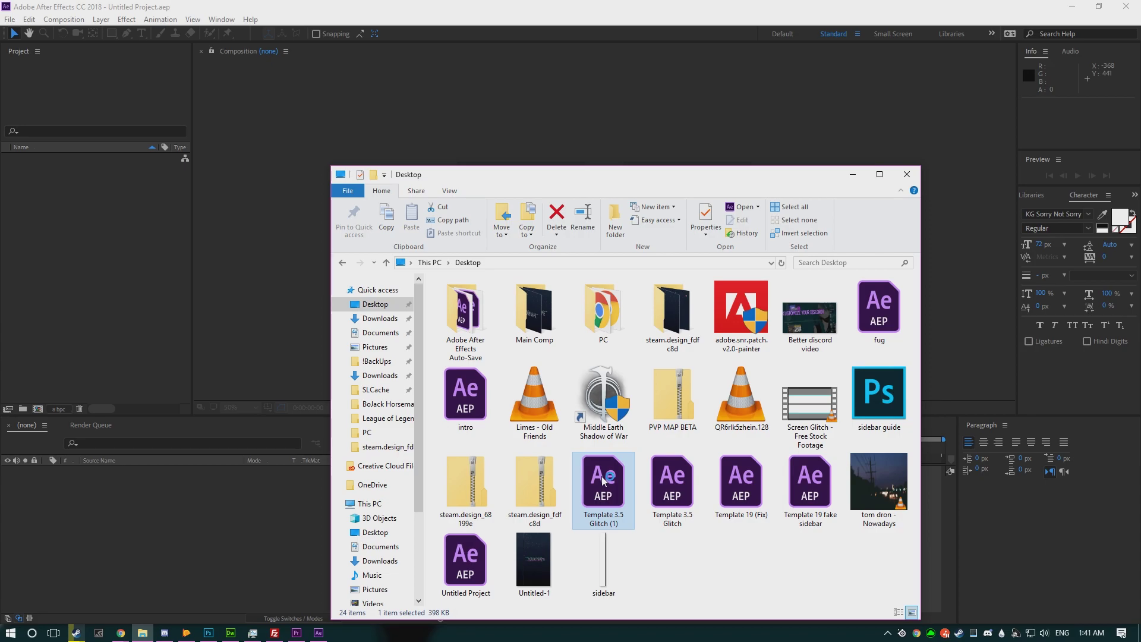
double_click(604, 482)
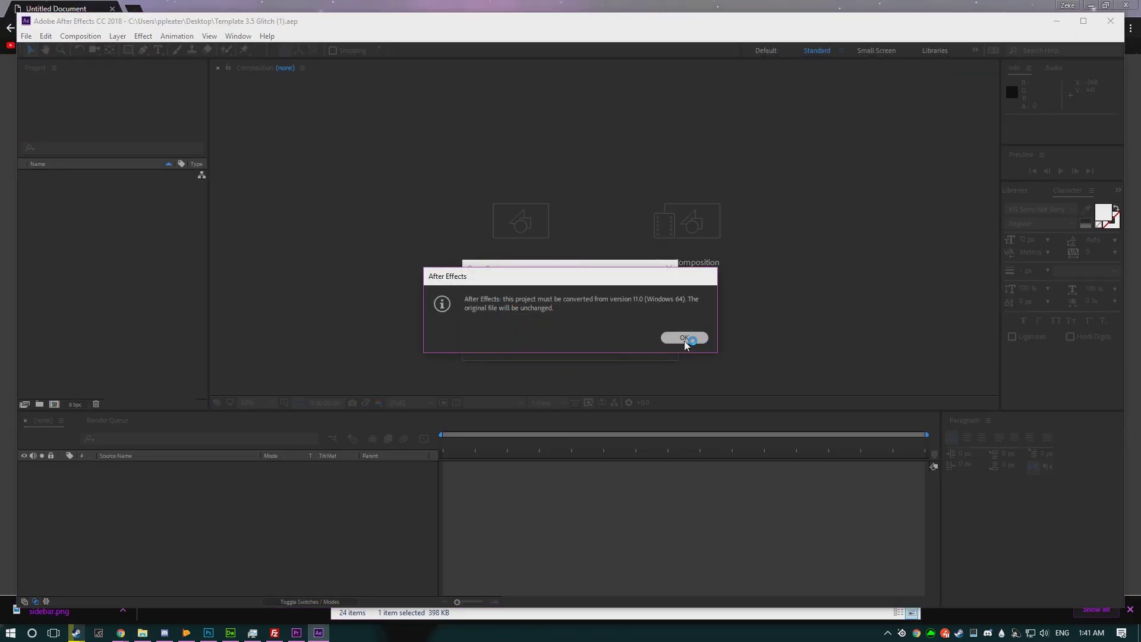
click(684, 339)
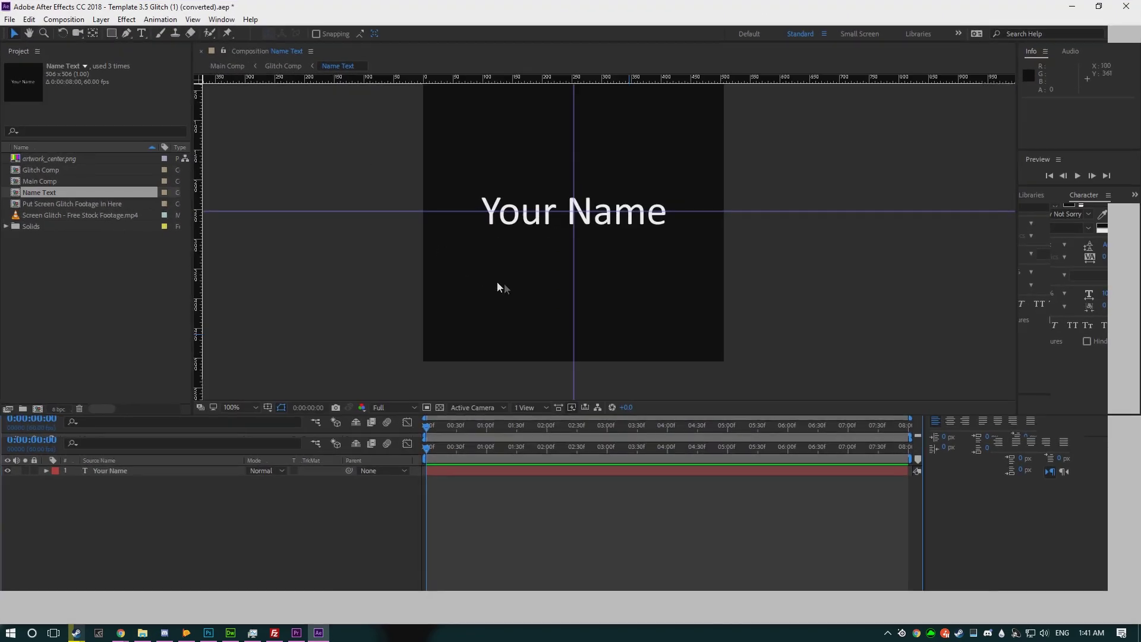
Step: Import Artwork_Middle.png from the steam.design_fdfc8d folder into the Project panel
click(135, 634)
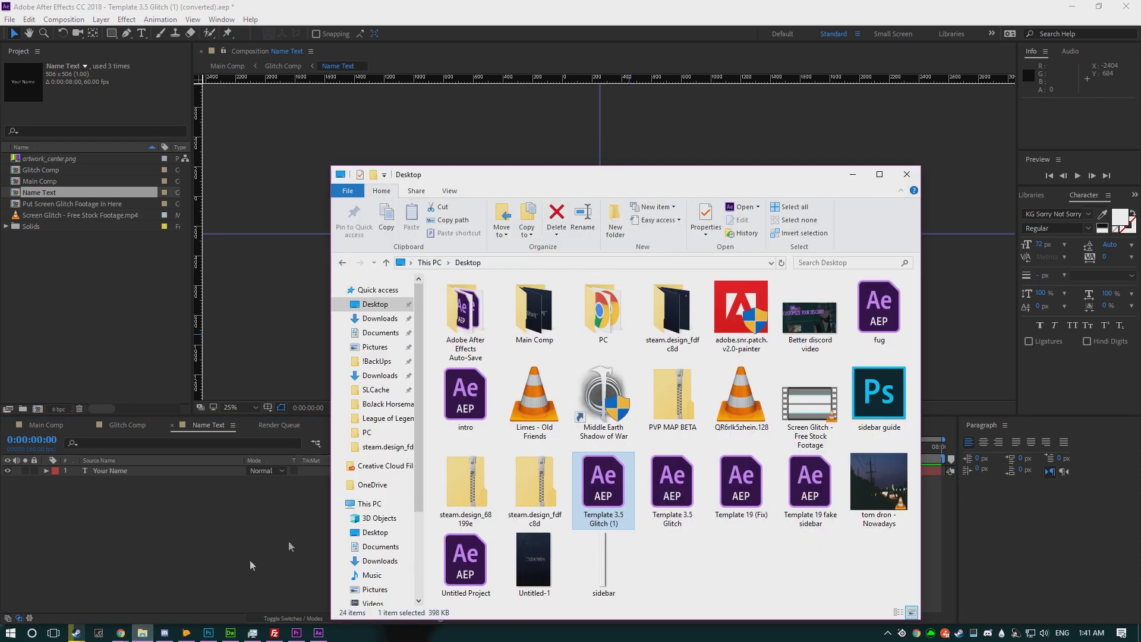
double_click(672, 312)
drag(488, 323, 112, 359)
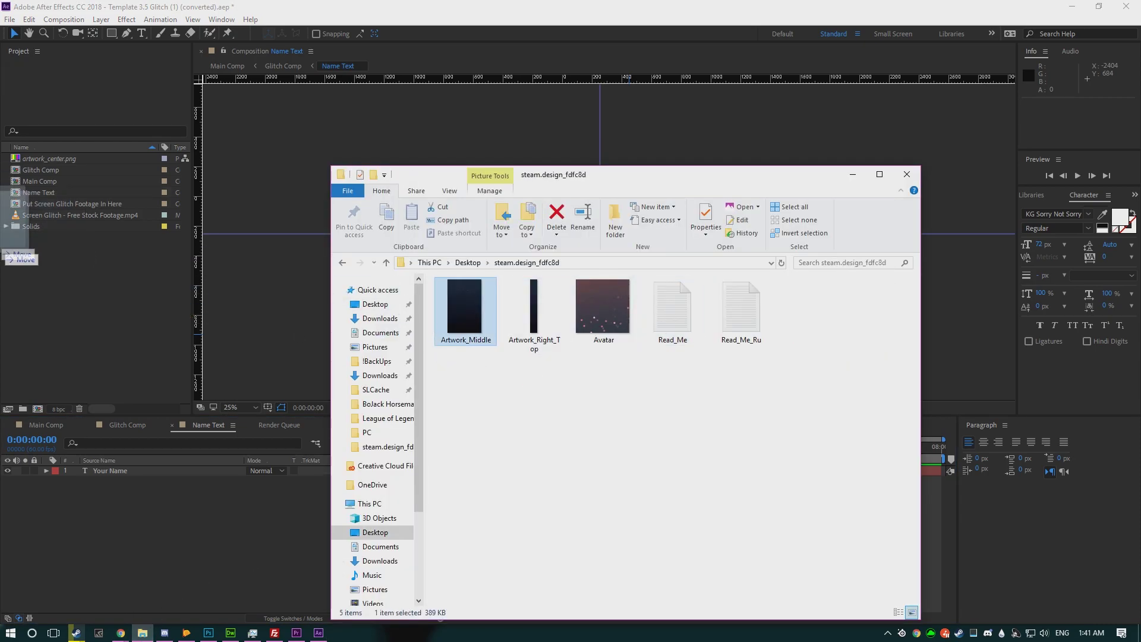
click(127, 440)
Step: Import sidebar.png from the Desktop and drop Artwork_Middle.png into the Name Text timeline
click(144, 633)
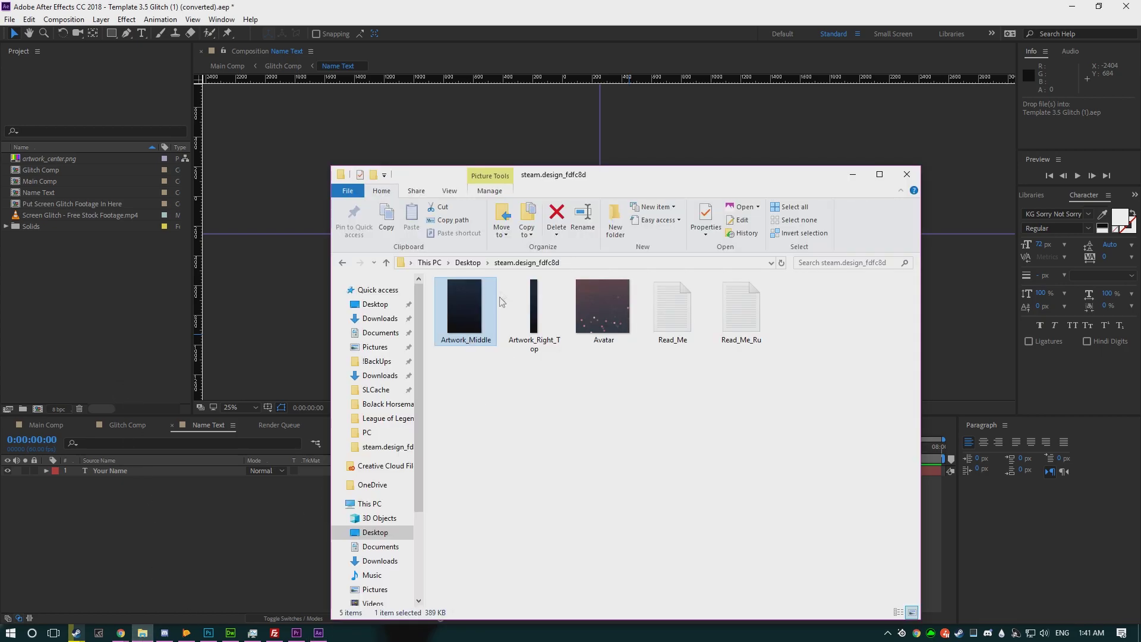
click(472, 264)
drag(465, 486, 110, 527)
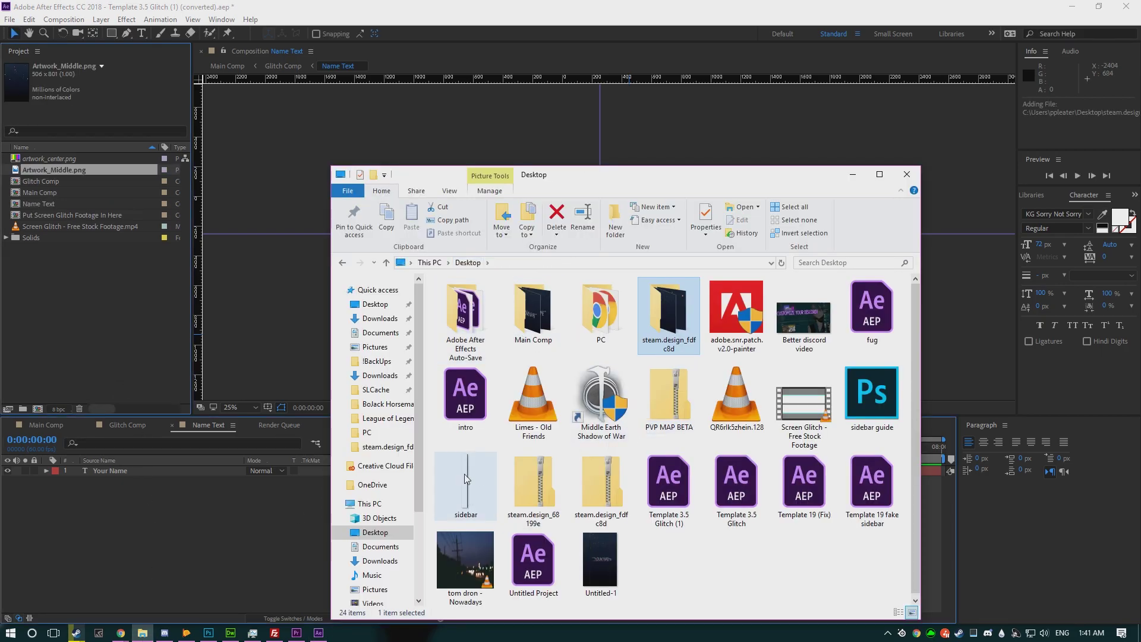
click(107, 529)
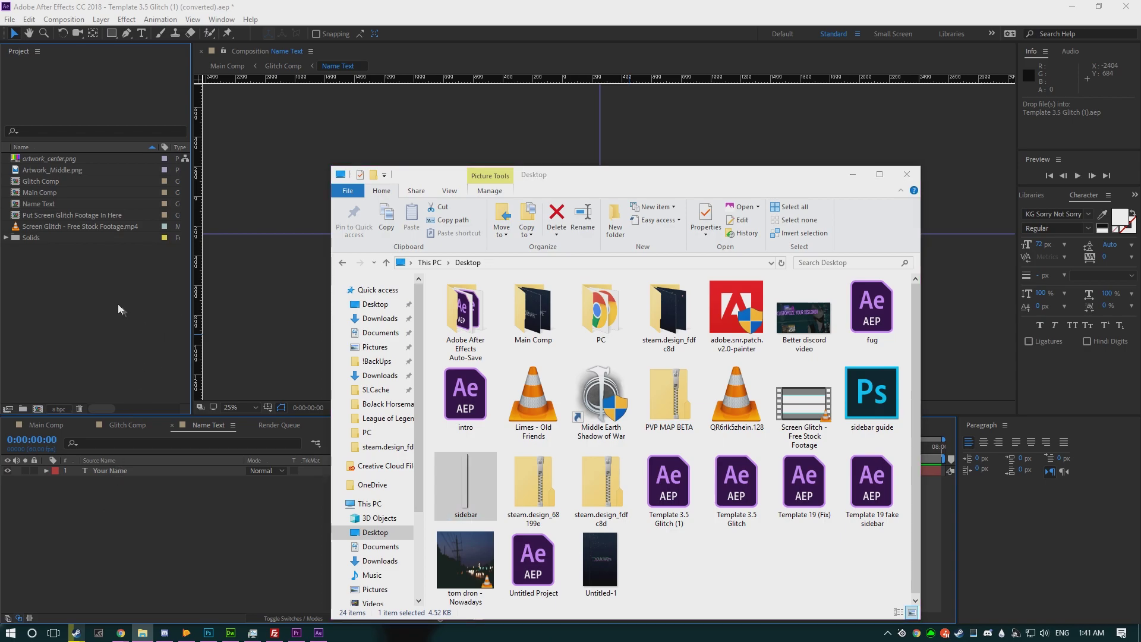
drag(97, 291, 97, 291)
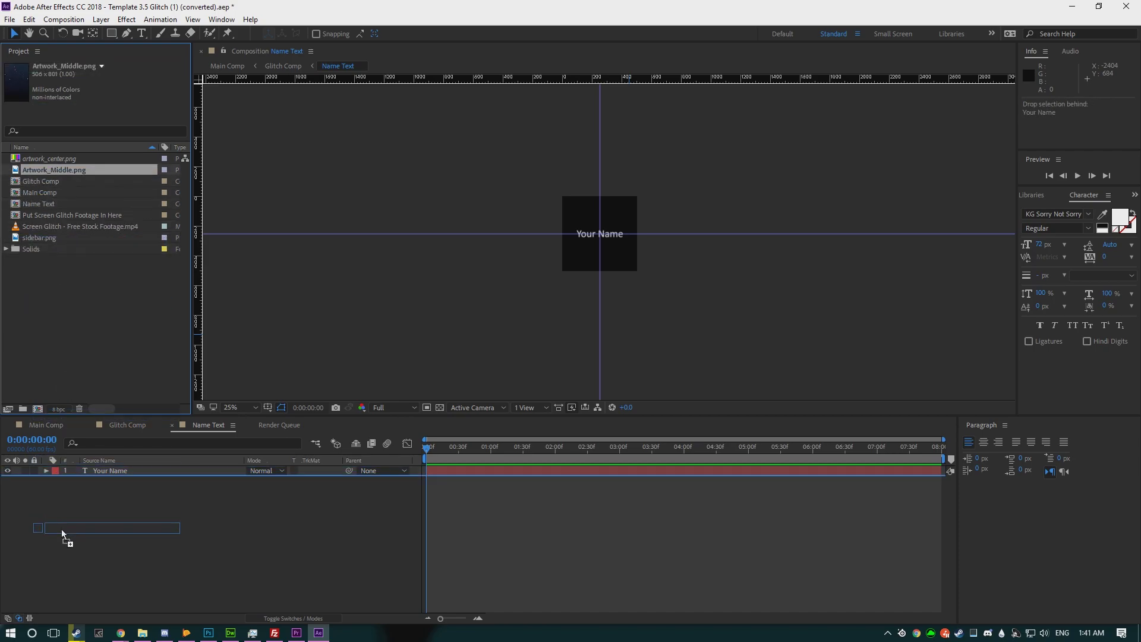
drag(54, 170, 63, 535)
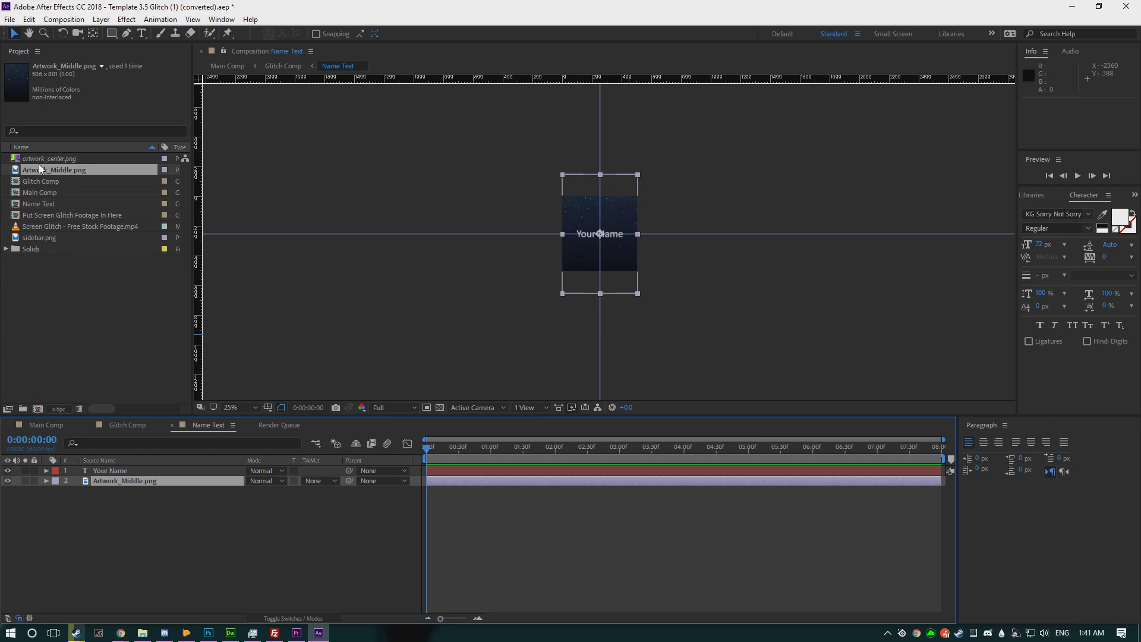
Step: Set the Main Comp height to 801 px in Composition Settings
right_click(35, 195)
click(71, 198)
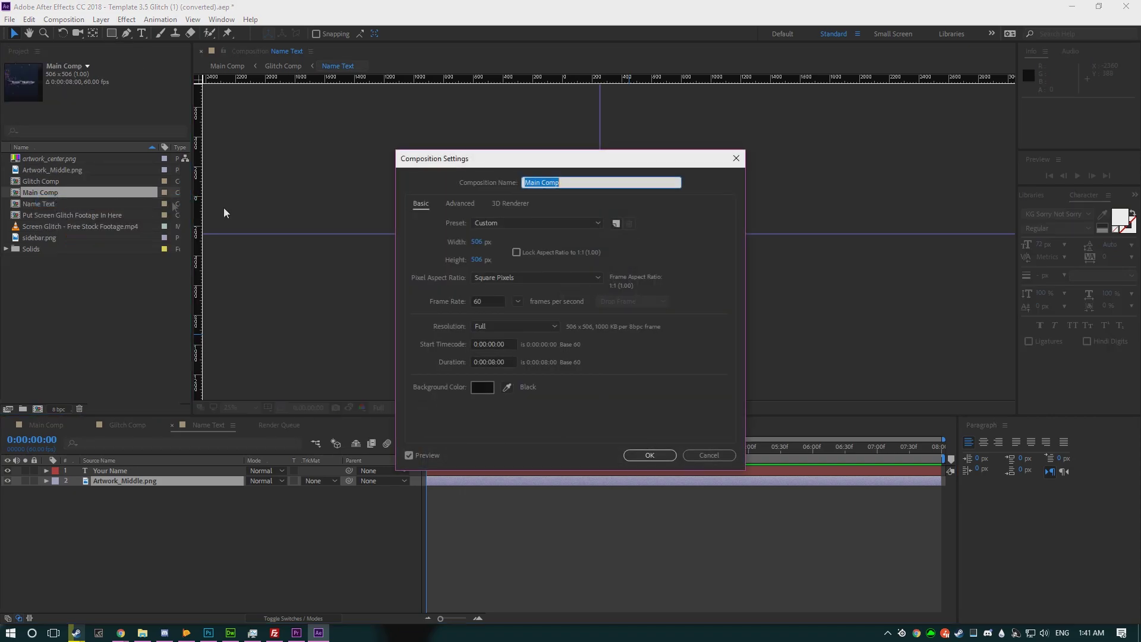
click(479, 259)
text(801)
key(Return)
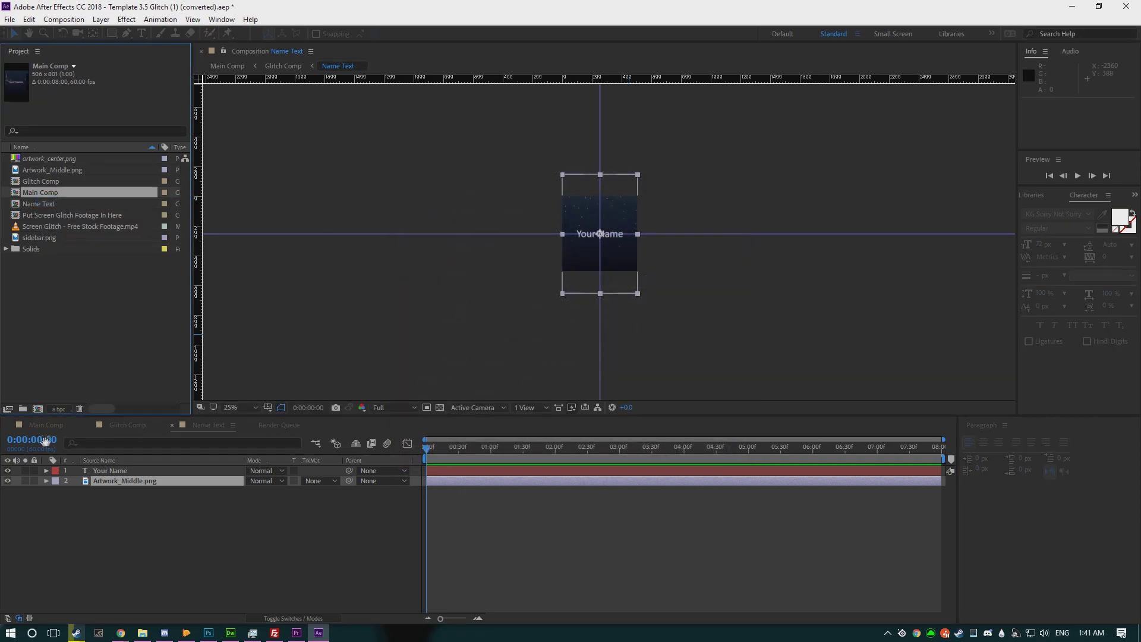
Step: Delete the starry Artwork_Middle layer from the Name Text composition
click(45, 425)
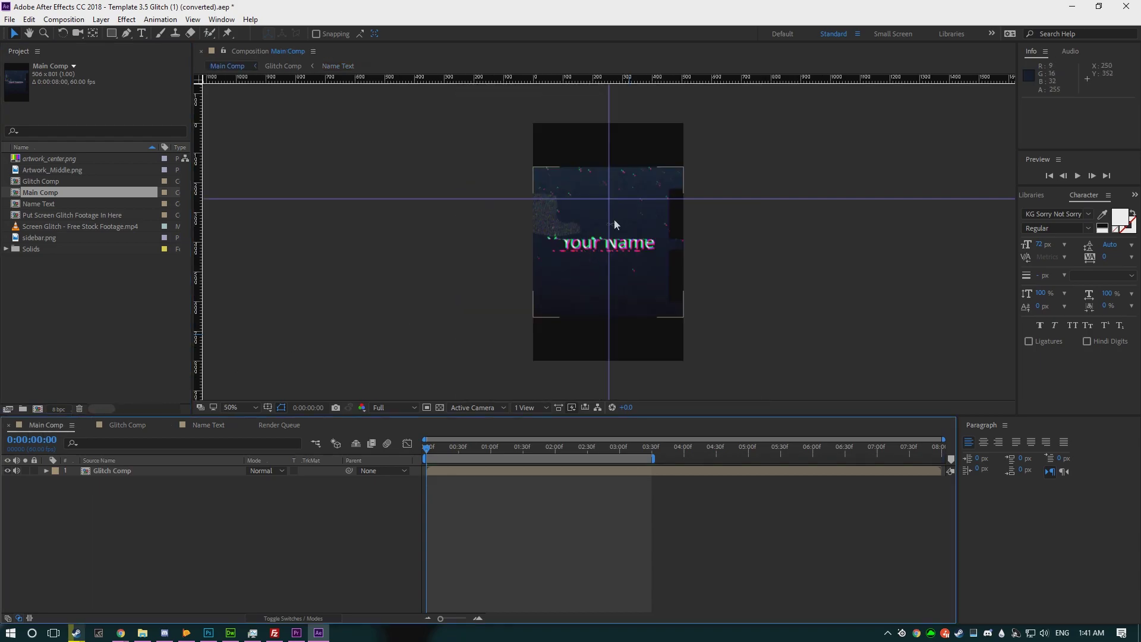
scroll(617, 221, down, 2)
click(498, 471)
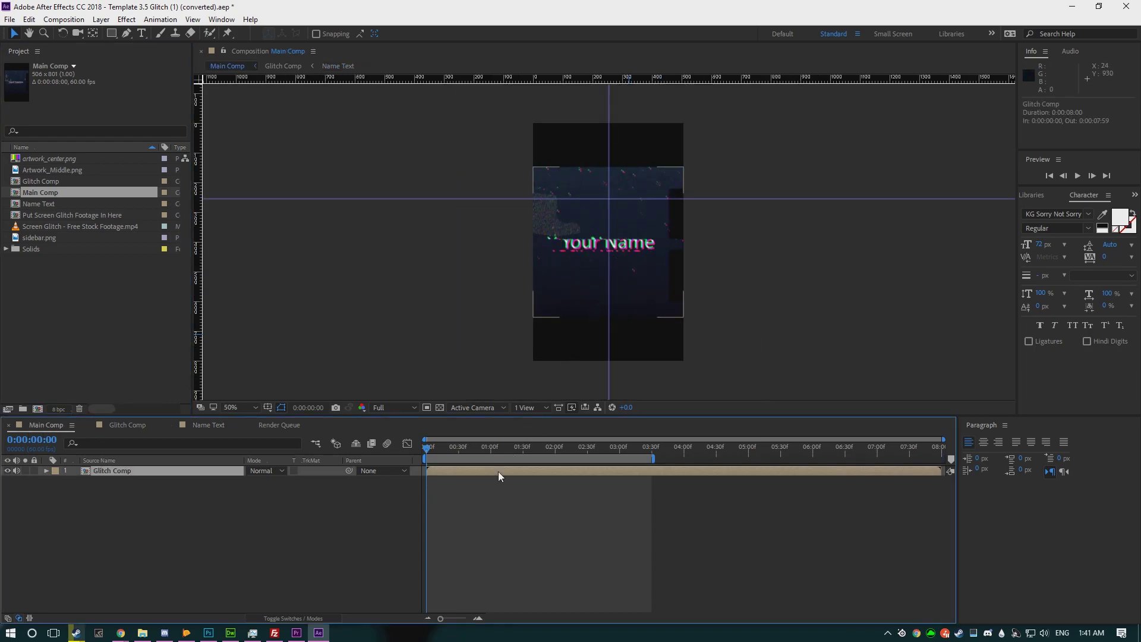
click(217, 425)
click(108, 481)
key(Delete)
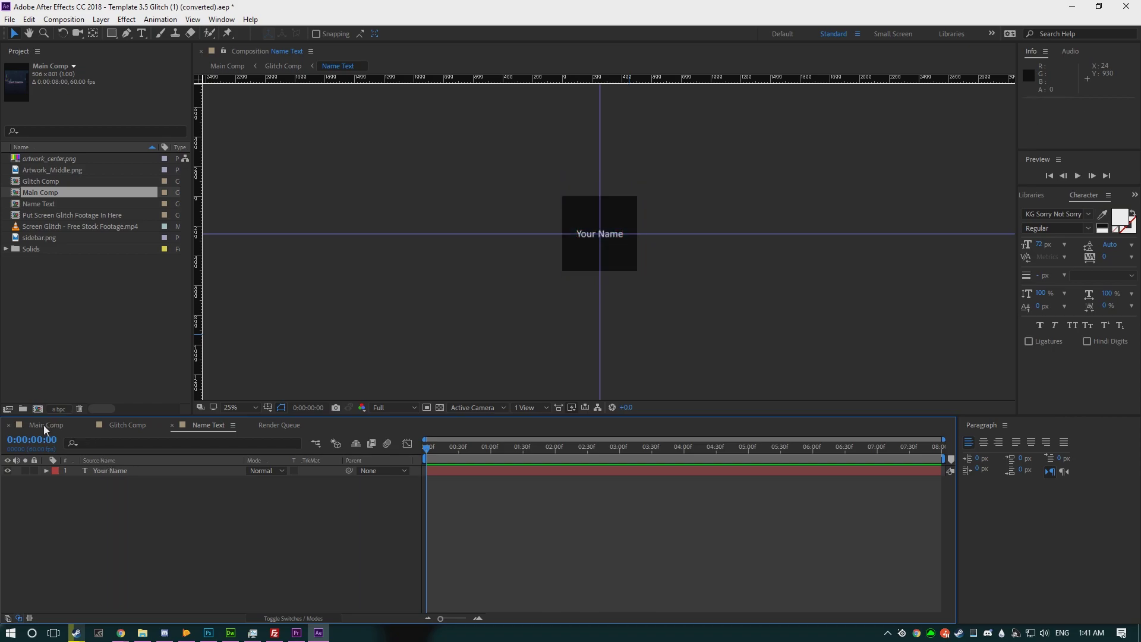
Step: In Main Comp, replace the old artwork center layer with Artwork_Middle.png beneath Glitch Comp
click(45, 425)
drag(36, 204, 347, 522)
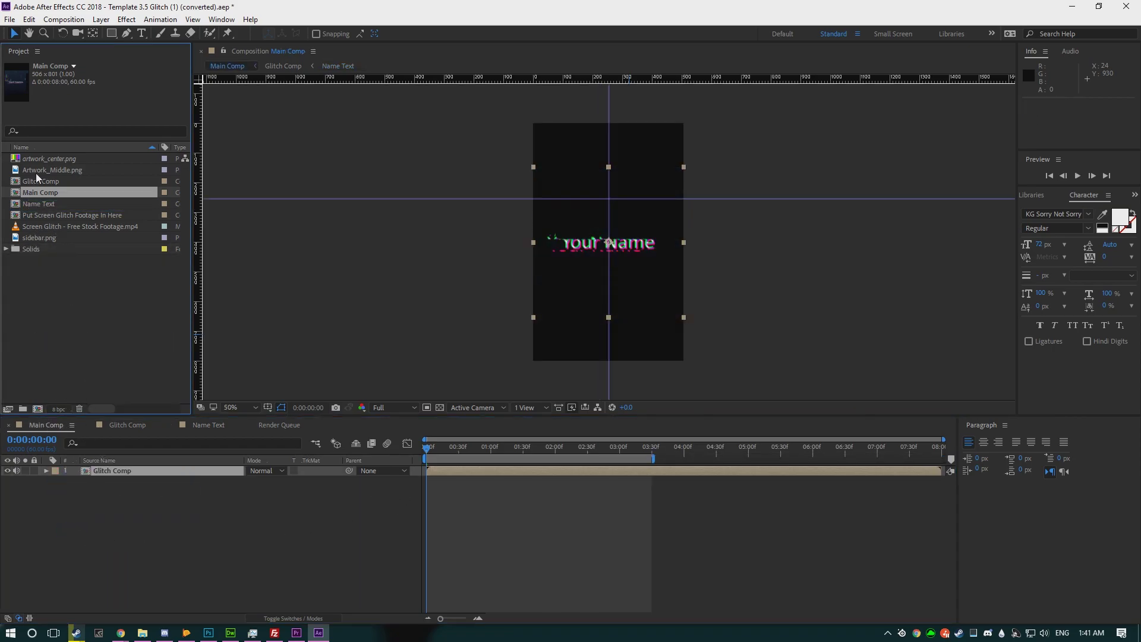
drag(38, 159, 146, 597)
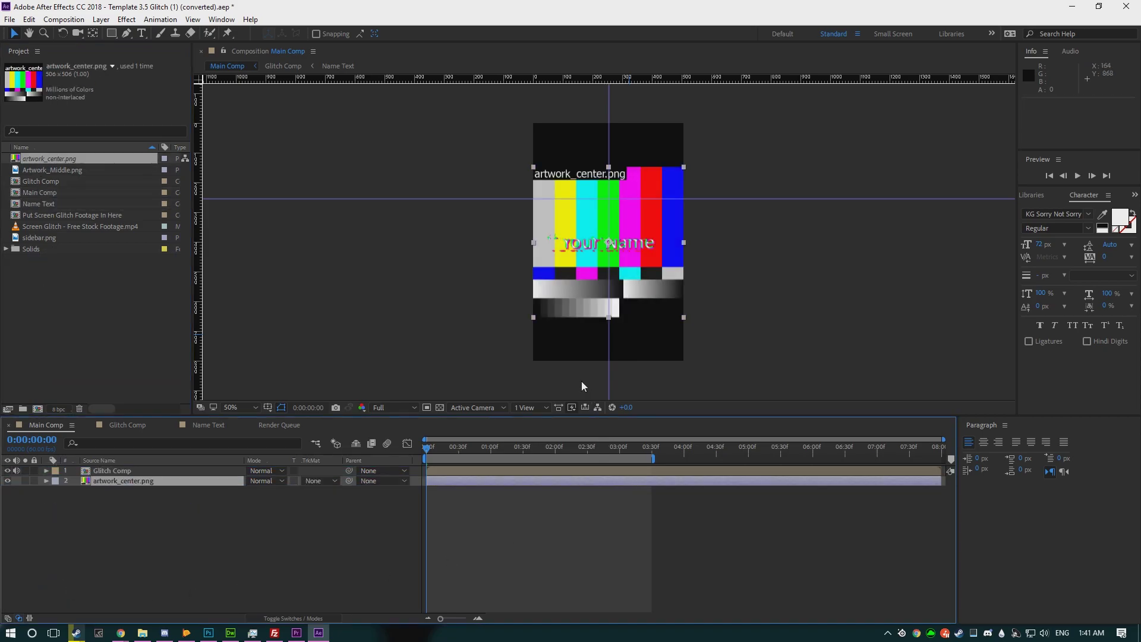
key(Delete)
mouse_move(54, 170)
mouse_down()
mouse_move(51, 298)
mouse_move(324, 566)
mouse_up()
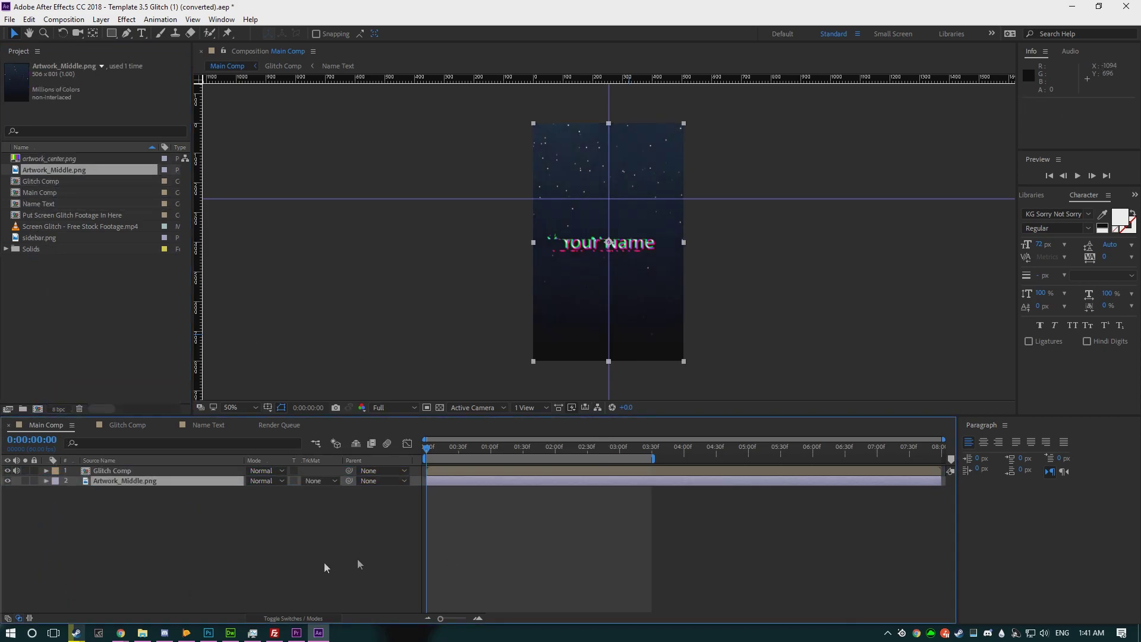
Step: Drop sidebar.png into the Main Comp timeline as the top layer
click(787, 233)
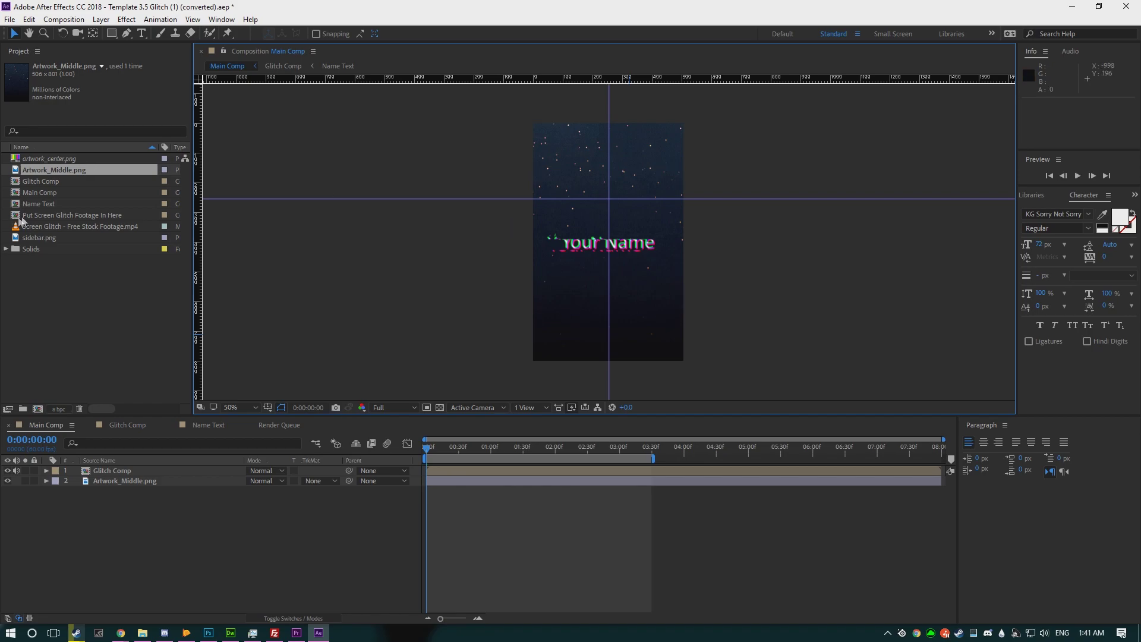
drag(33, 240, 549, 260)
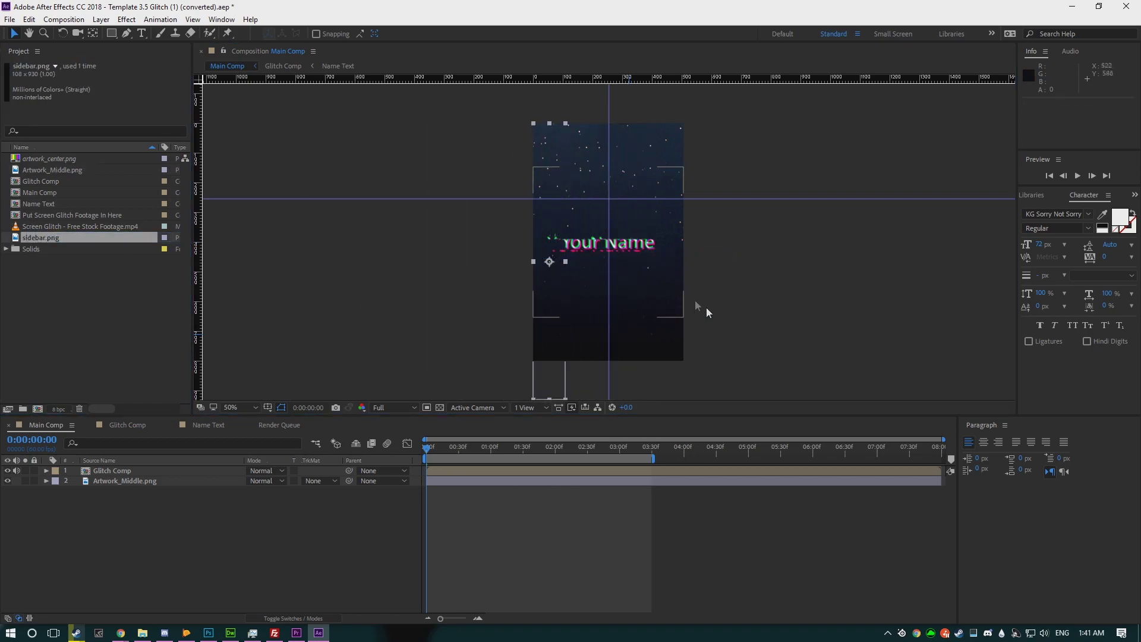
scroll(564, 127, up, 2)
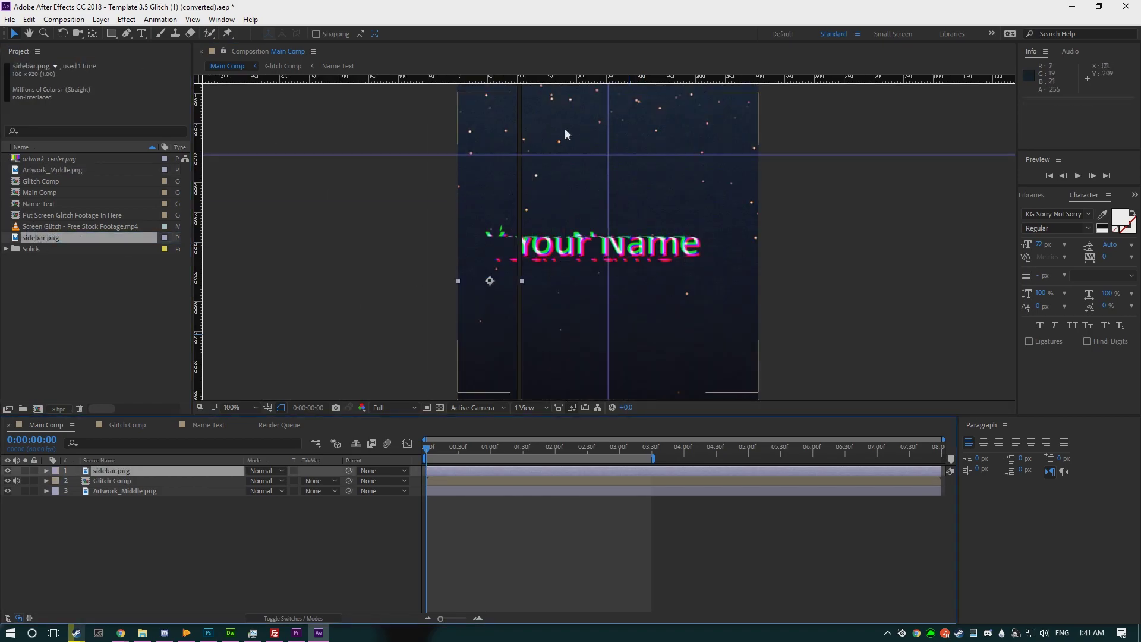
scroll(566, 133, down, 2)
scroll(566, 132, up, 2)
key(v)
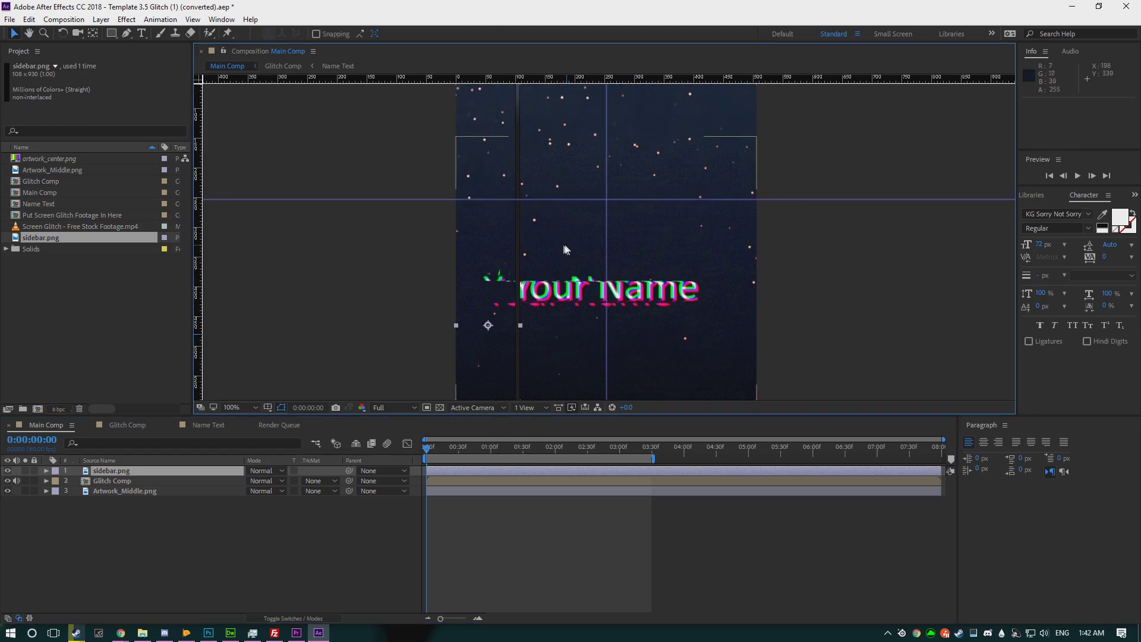
Step: Scrub to the frame where the name is unglitched, then open Name Text
click(434, 448)
mouse_move(439, 453)
mouse_down()
mouse_move(558, 448)
mouse_move(506, 448)
mouse_move(544, 448)
mouse_up()
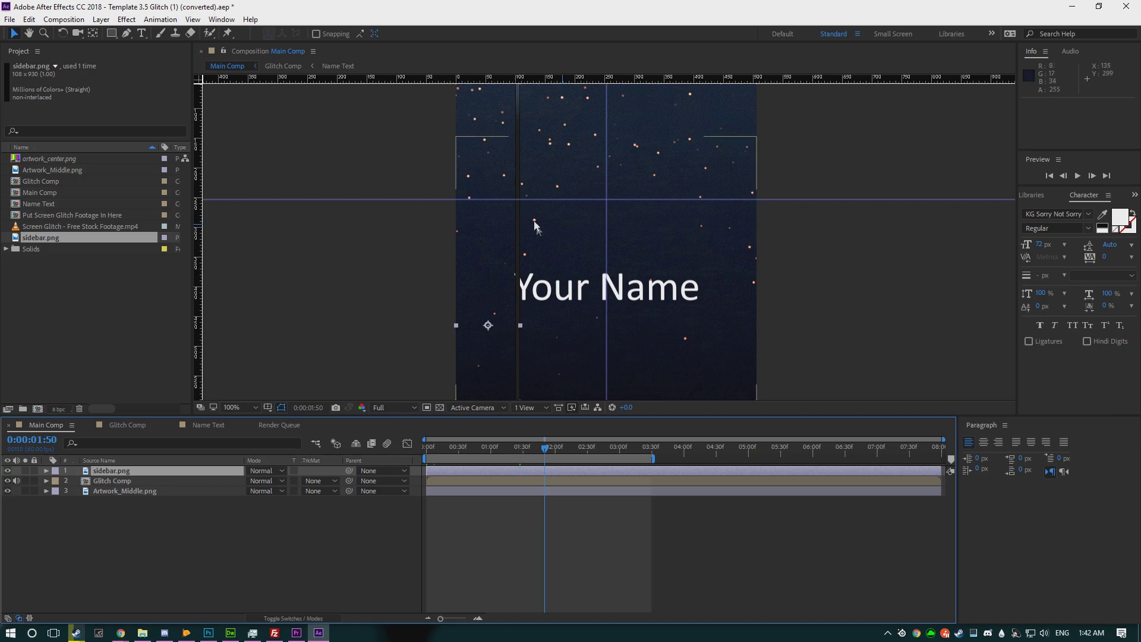
scroll(458, 223, up, 3)
scroll(361, 219, down, 5)
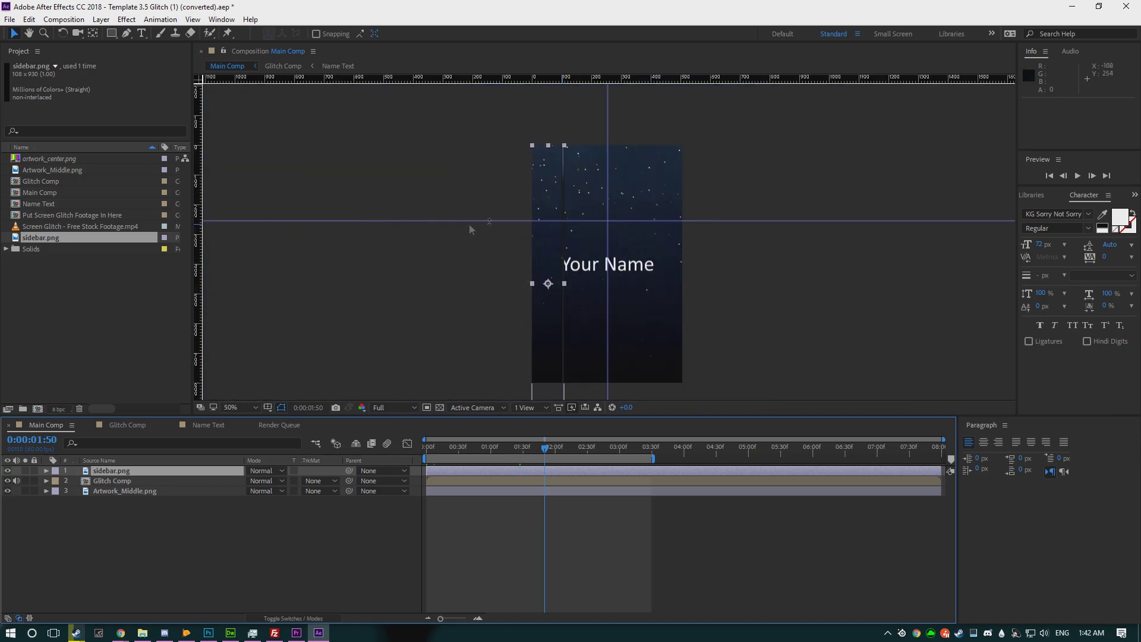
double_click(111, 480)
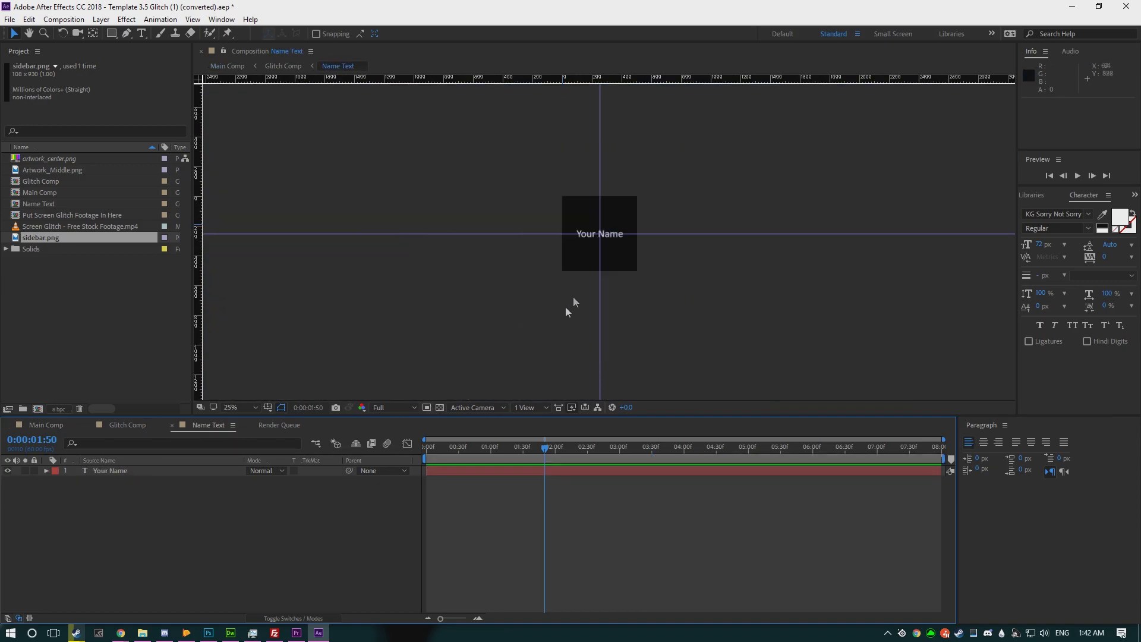
Step: Change the name text to ppleater in the KG Sorry Not Sorry font
drag(588, 226, 608, 234)
double_click(593, 245)
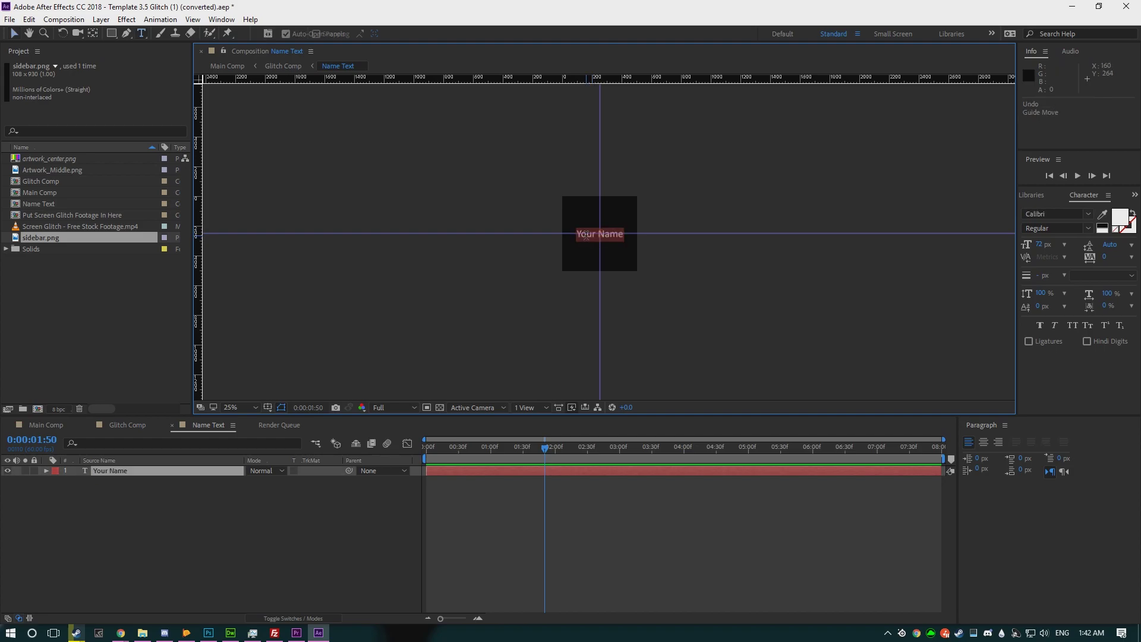
text(ppleater)
key(ctrl+a)
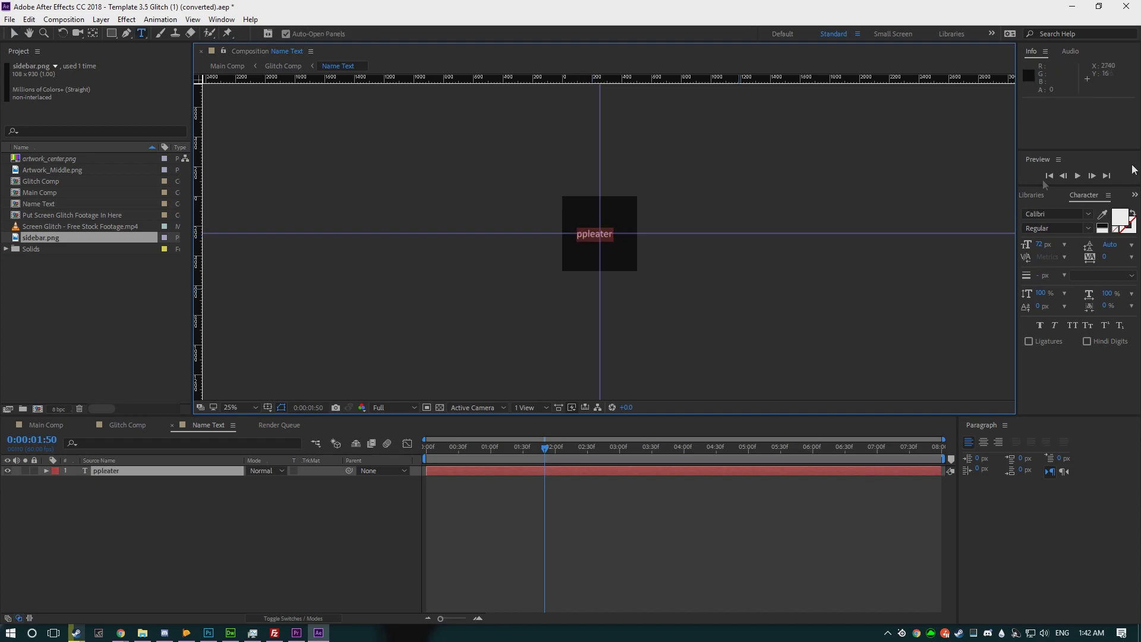
click(1088, 214)
scroll(971, 348, down, 3)
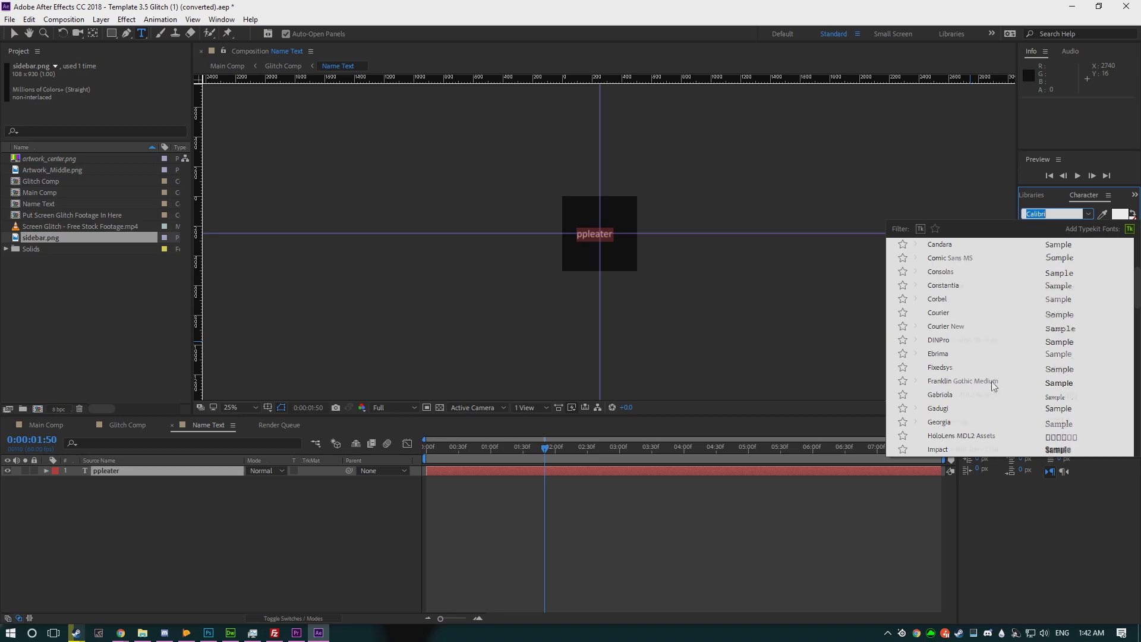
scroll(981, 383, down, 2)
click(988, 394)
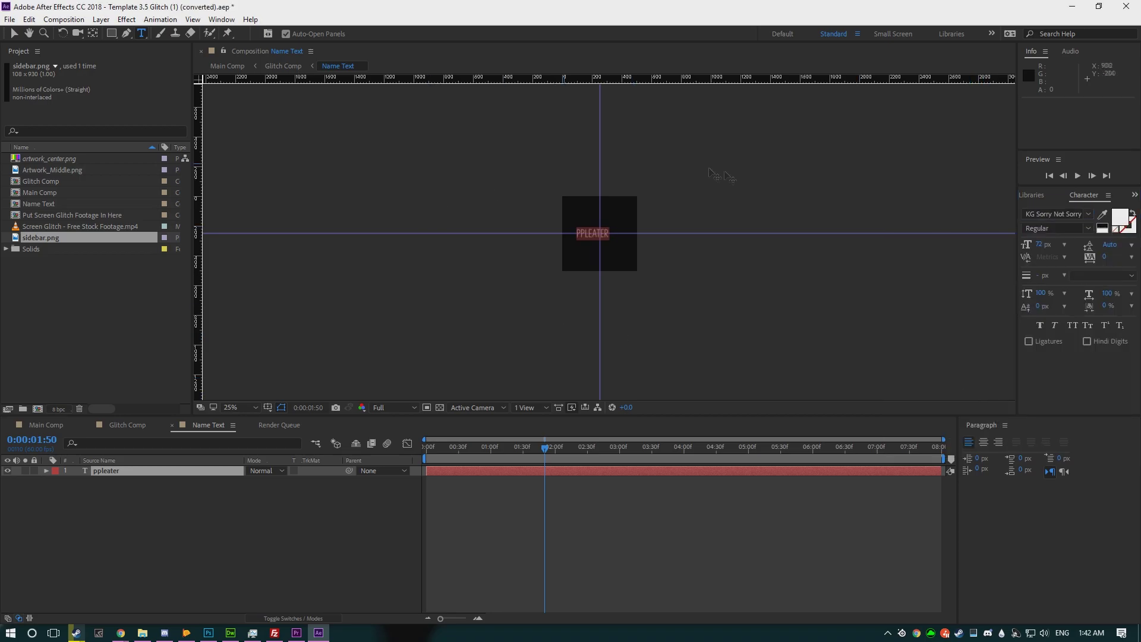
Step: Centre the name in the composition with the Align panel, then return to Main Comp
click(221, 19)
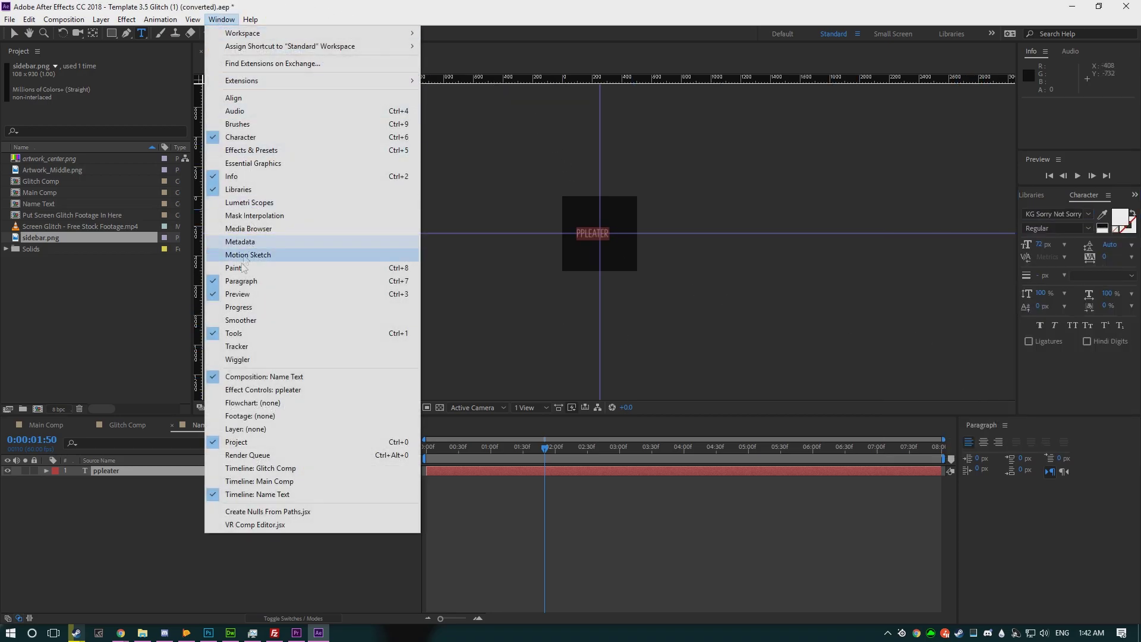
click(234, 93)
click(1051, 454)
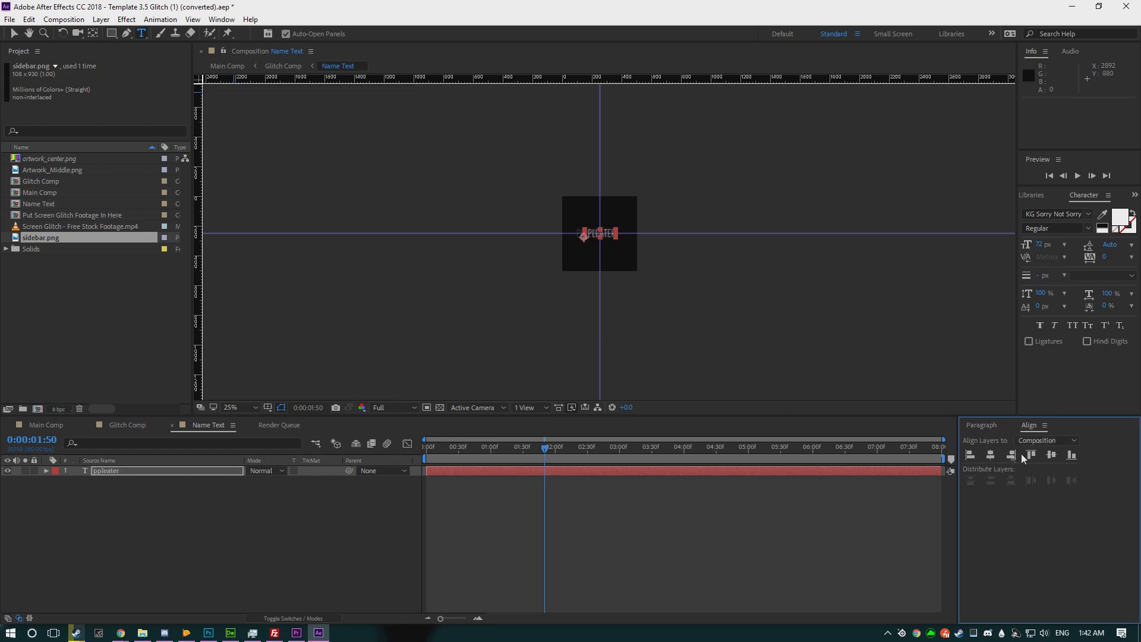
click(15, 33)
click(47, 424)
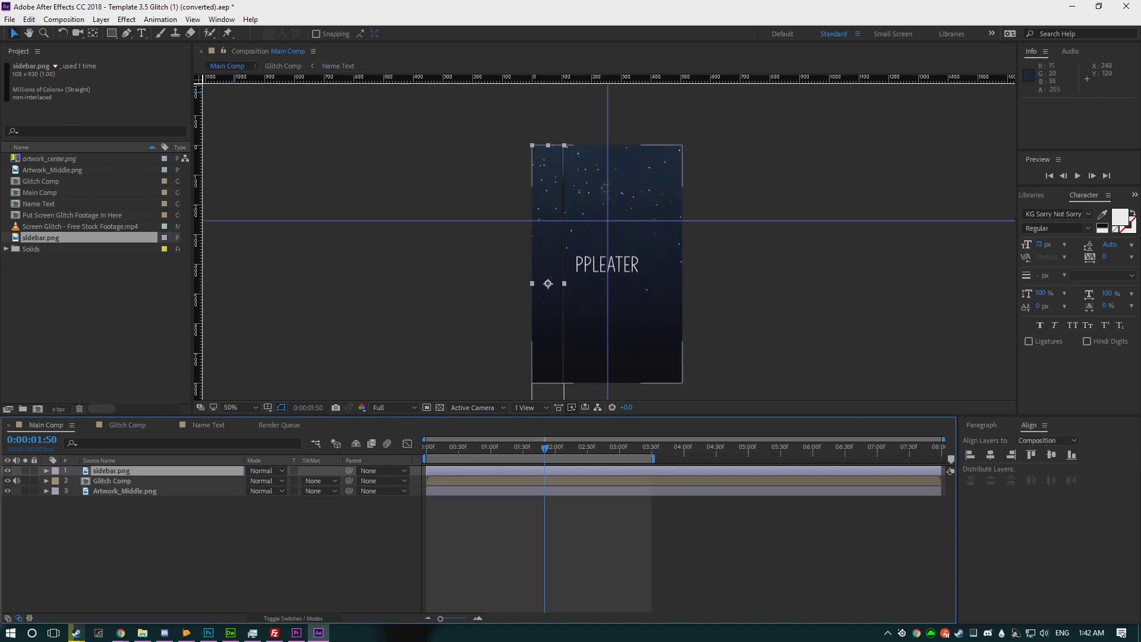
scroll(604, 187, up, 4)
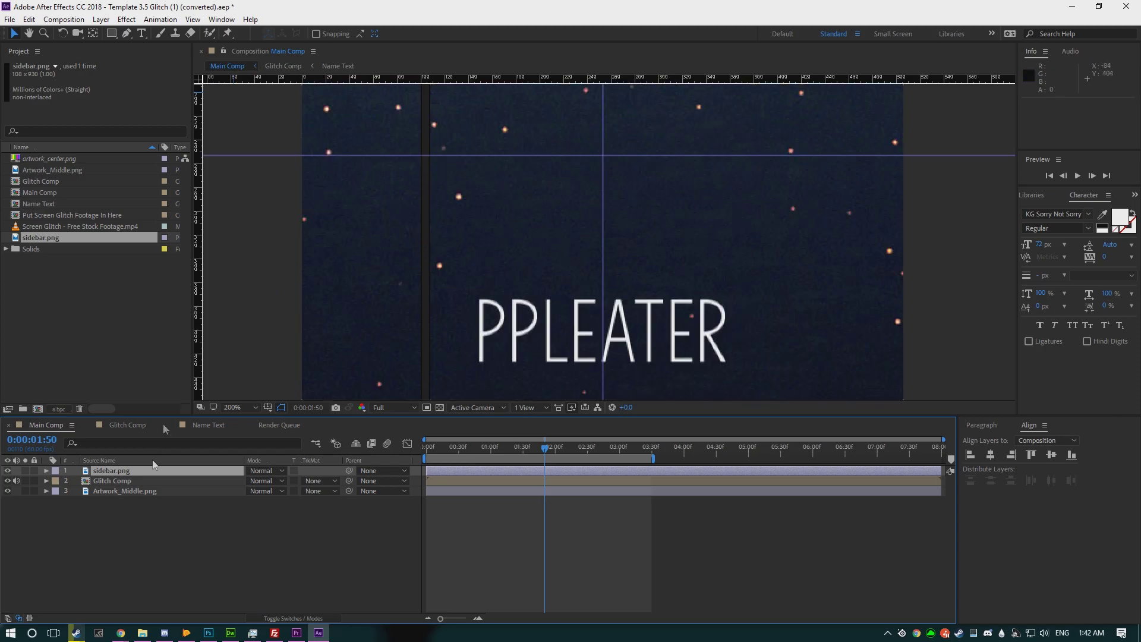
mouse_move(121, 633)
click(150, 593)
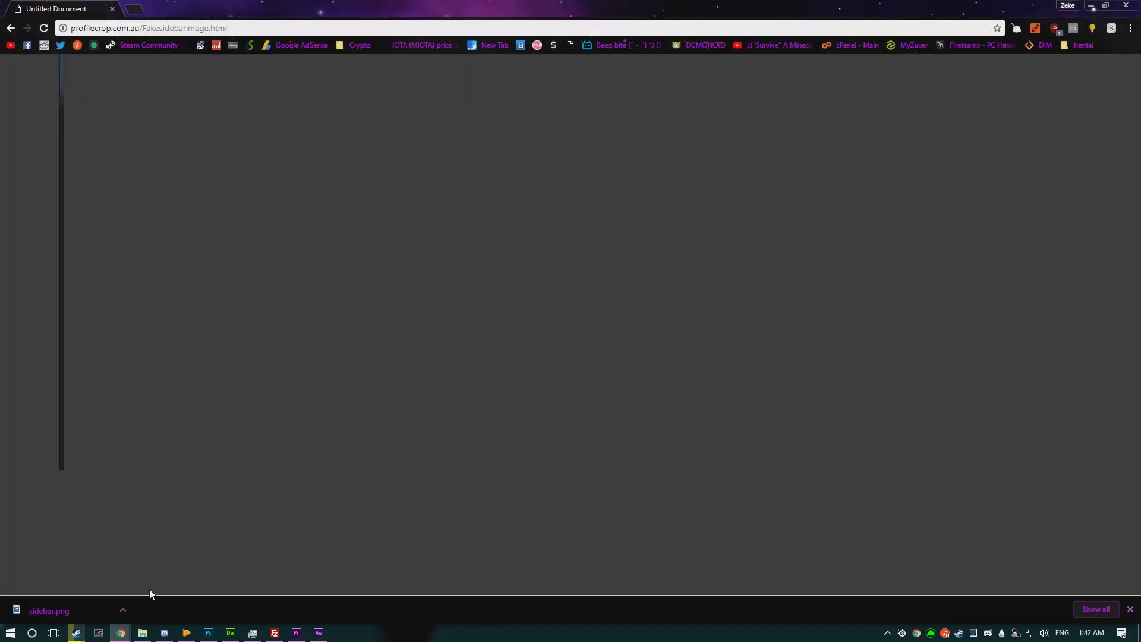
Step: Go back to the sidebar measurements page to read the 306.5 px centre line, then return to After Effects
click(11, 27)
scroll(261, 260, down, 1)
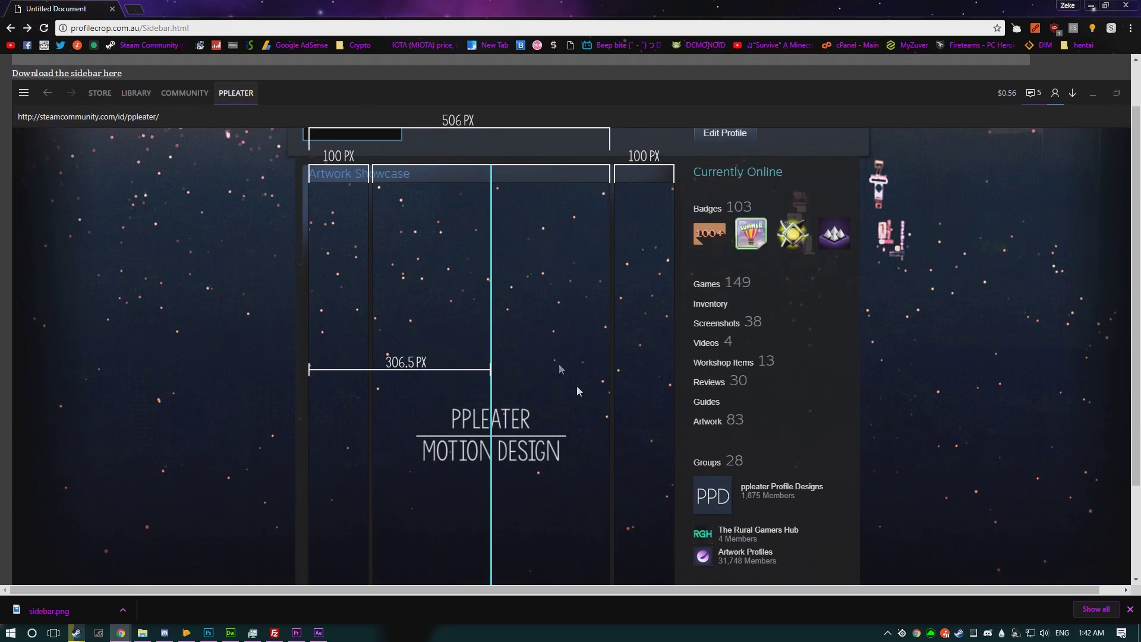
click(1091, 5)
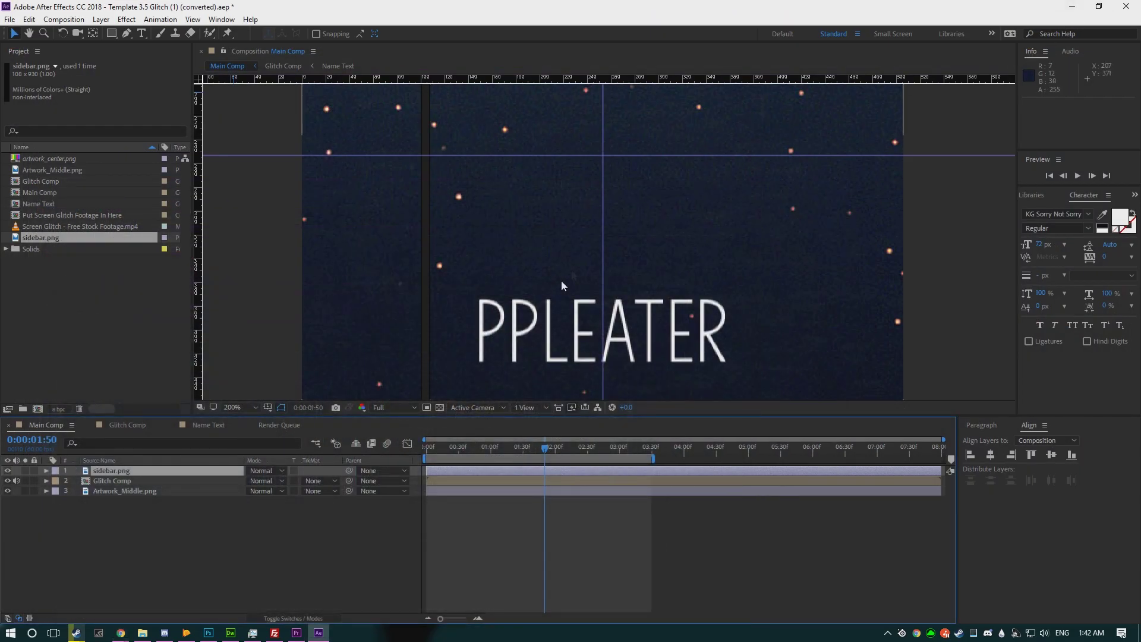
Step: Drag a vertical guide to 306.5 px and move Glitch Comp so PPLEATER centres on it
drag(603, 199, 665, 212)
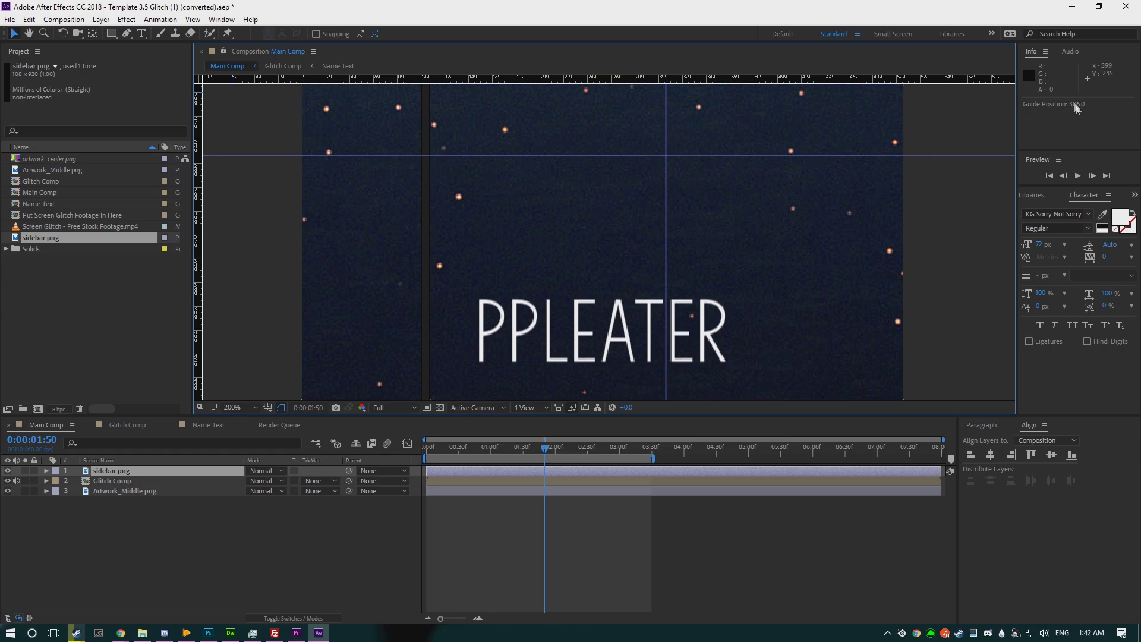
scroll(606, 228, up, 5)
drag(367, 199, 377, 220)
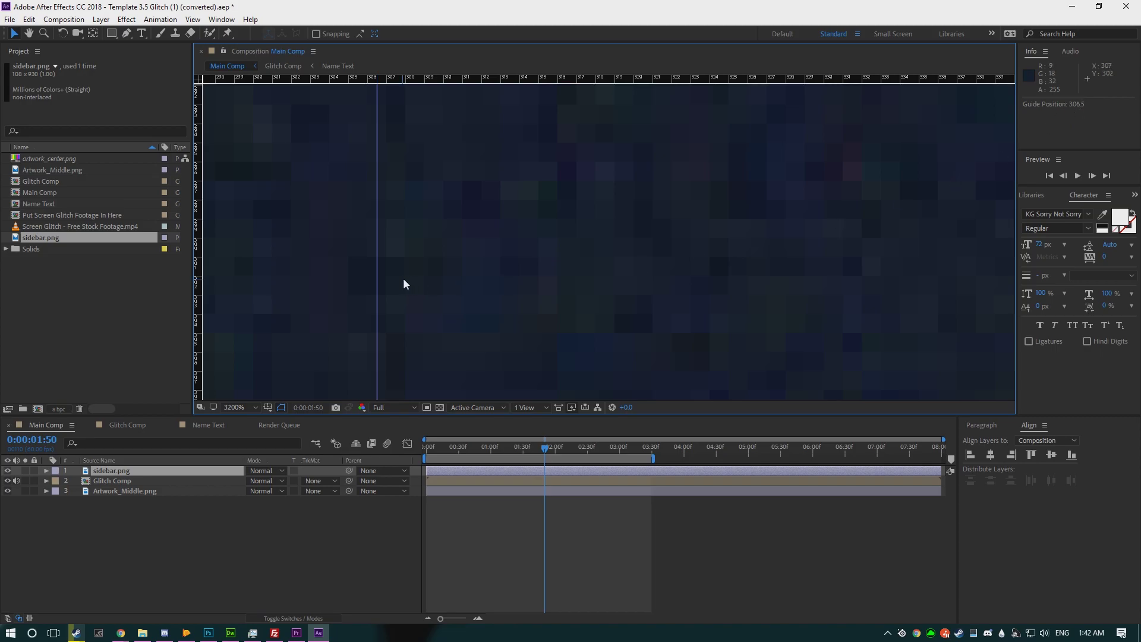
scroll(403, 284, down, 6)
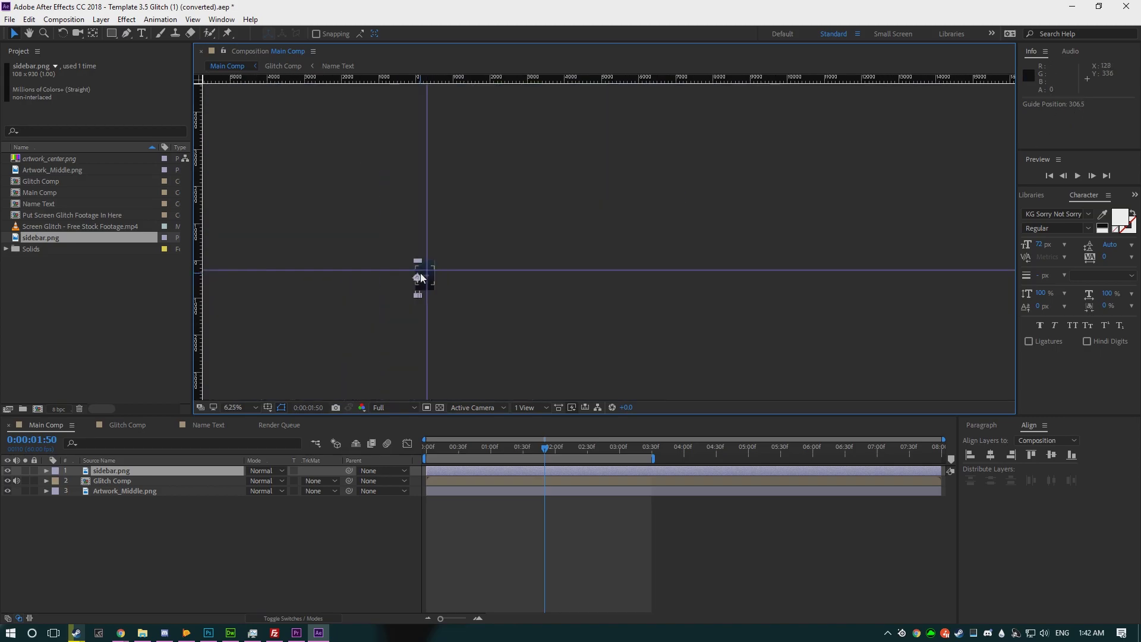
click(177, 480)
drag(290, 360, 417, 286)
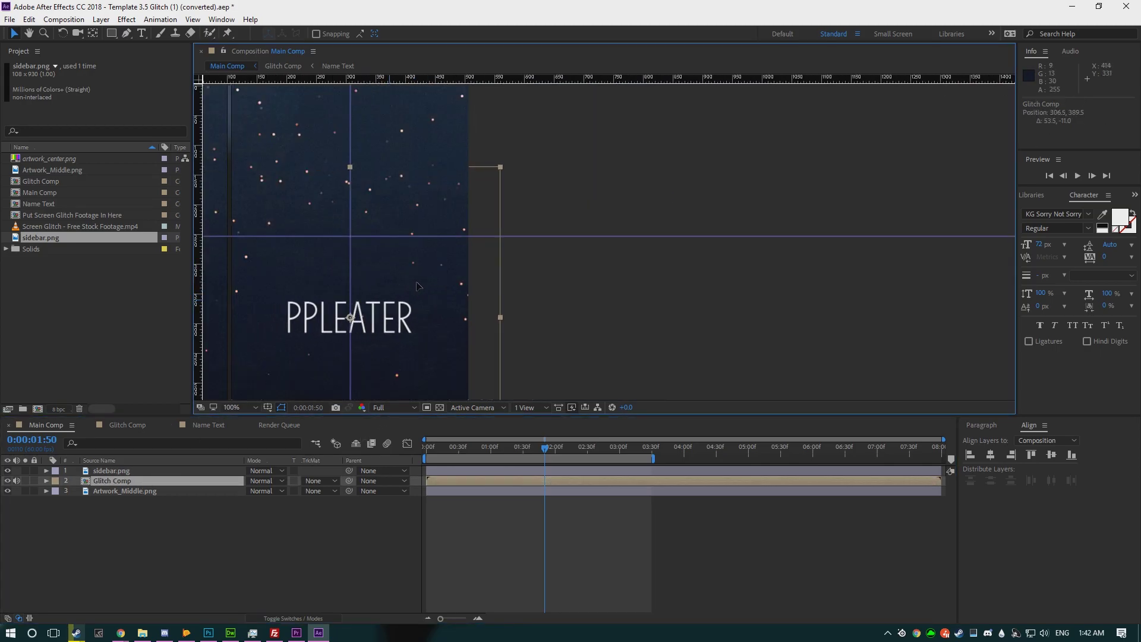
key(Return)
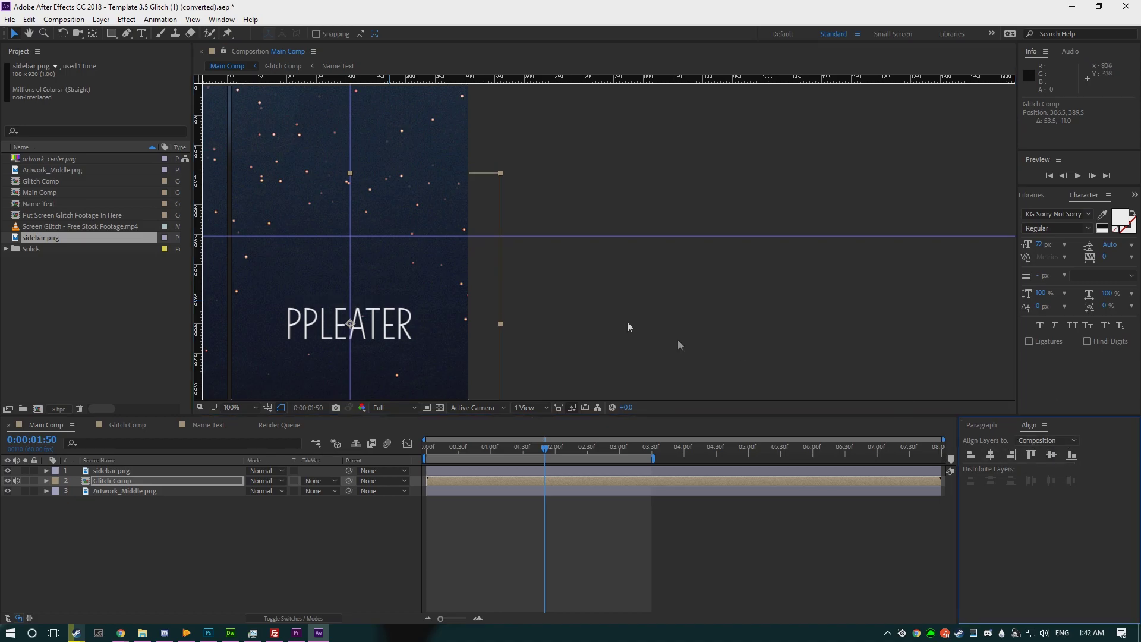
scroll(472, 275, down, 10)
scroll(439, 282, up, 3)
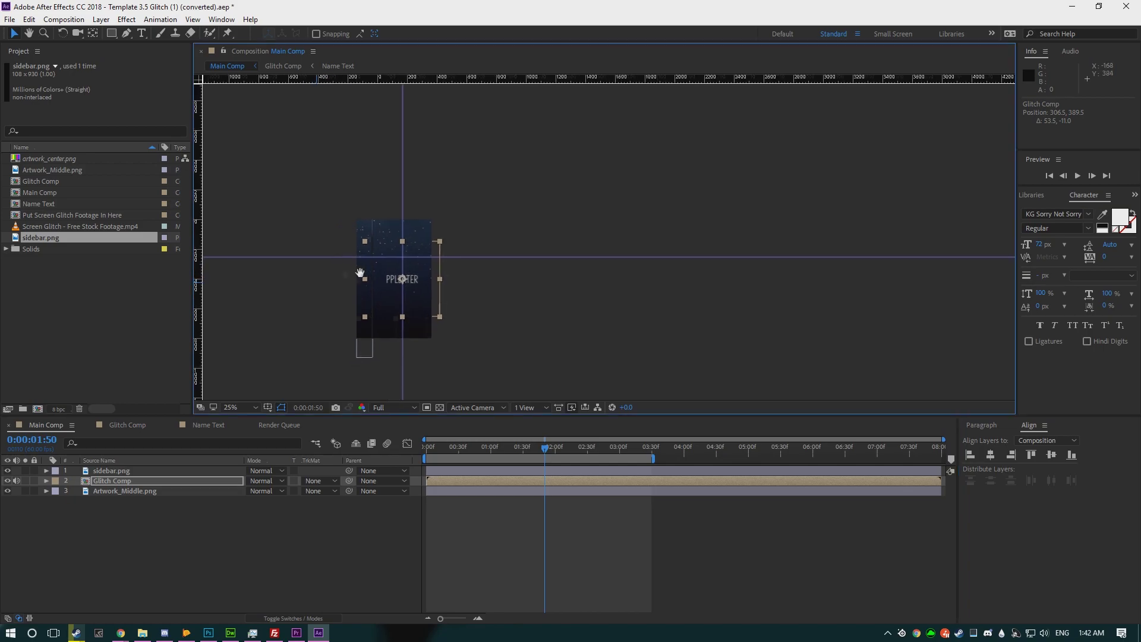
scroll(365, 268, up, 2)
scroll(634, 267, up, 2)
scroll(634, 267, down, 2)
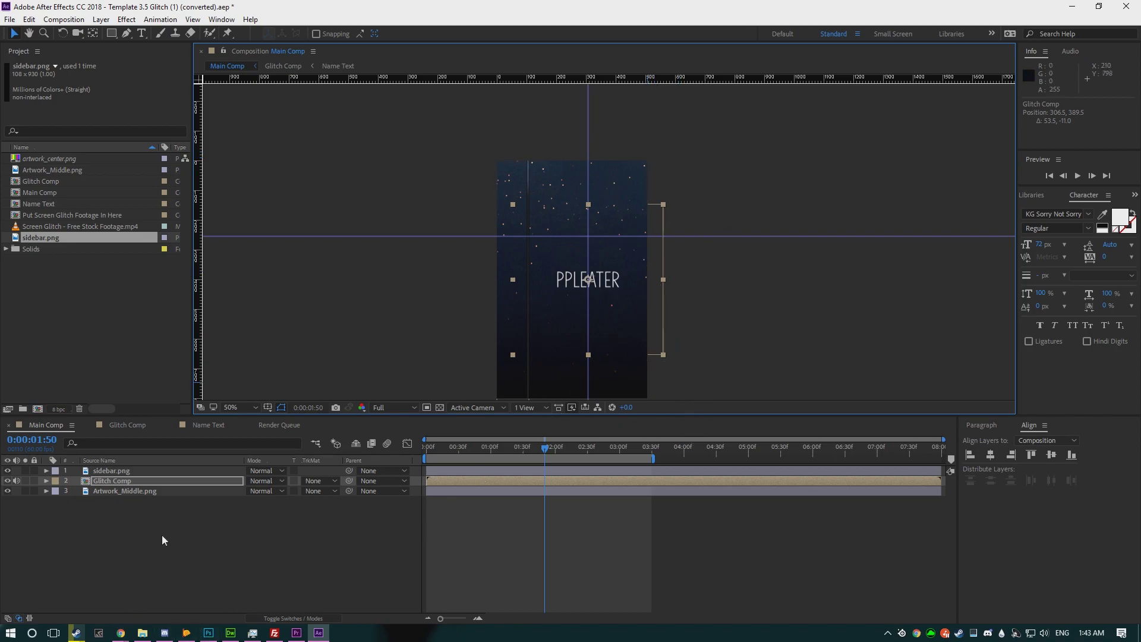
click(185, 525)
Step: Play the Main Comp preview from the start, then stop it after the PPLEATER glitch
key(space)
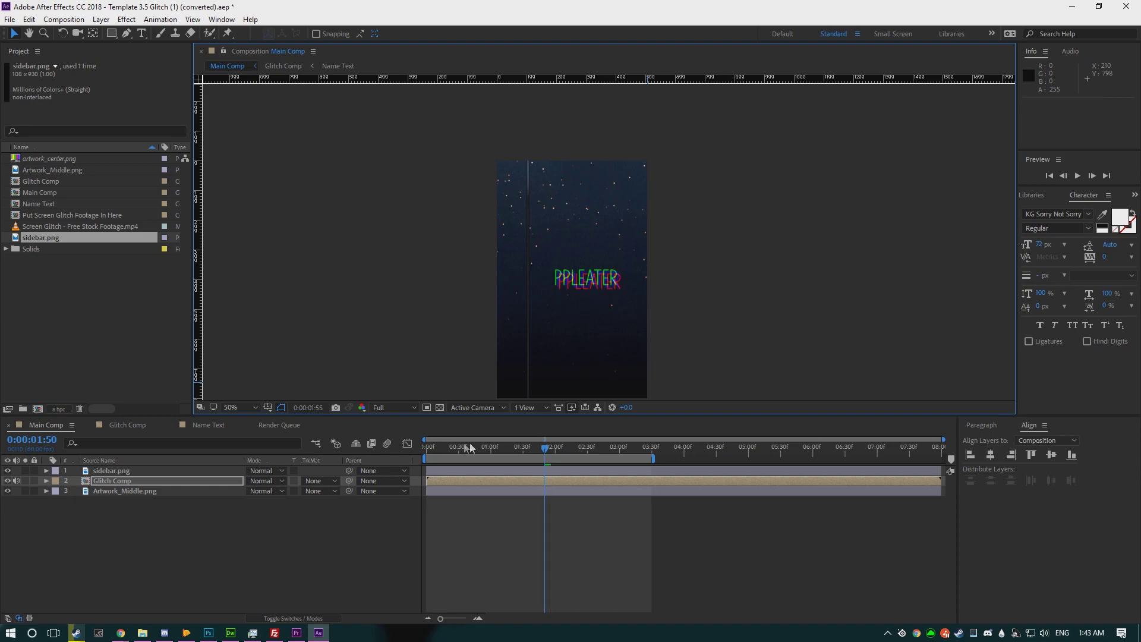
key(space)
key(space)
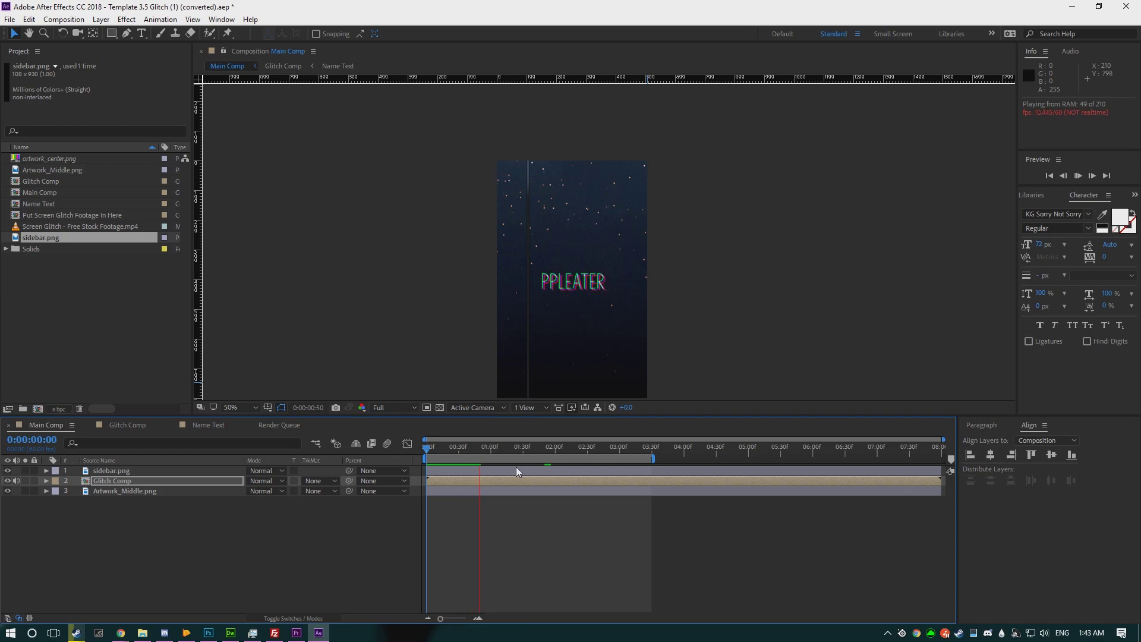
key(space)
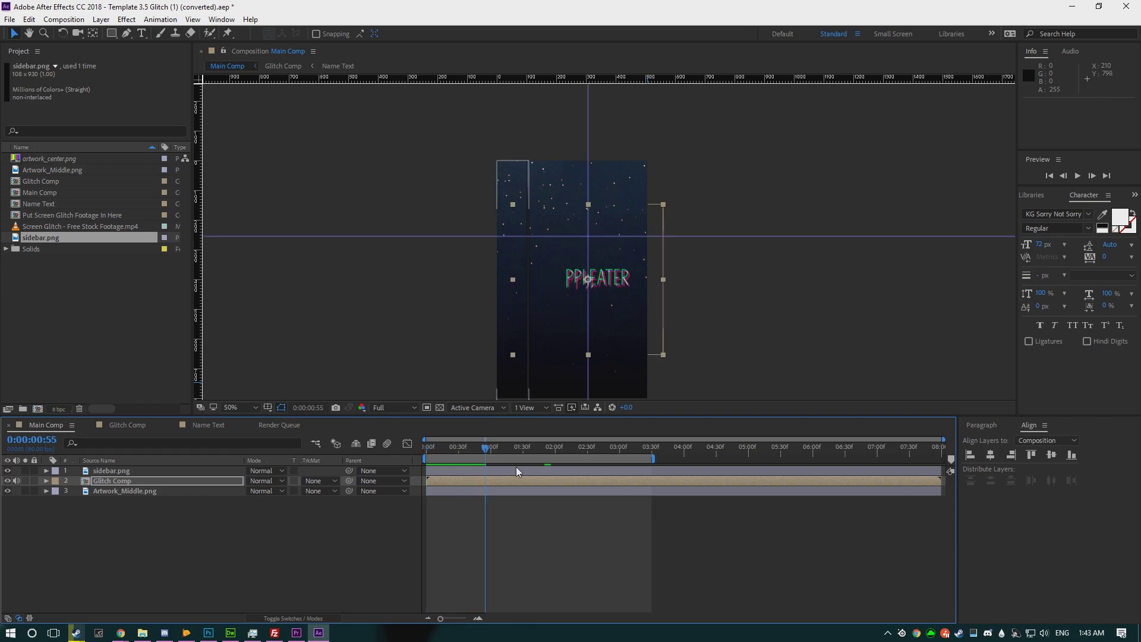